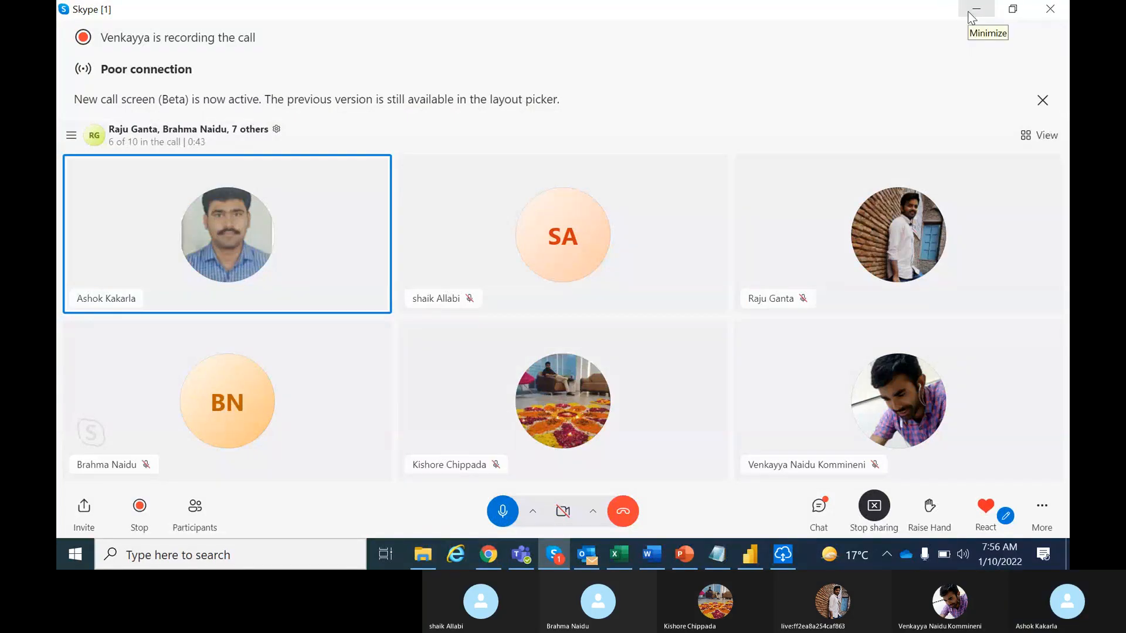
Minimize the Skype call window to reveal the gateway setup dialog
click(975, 9)
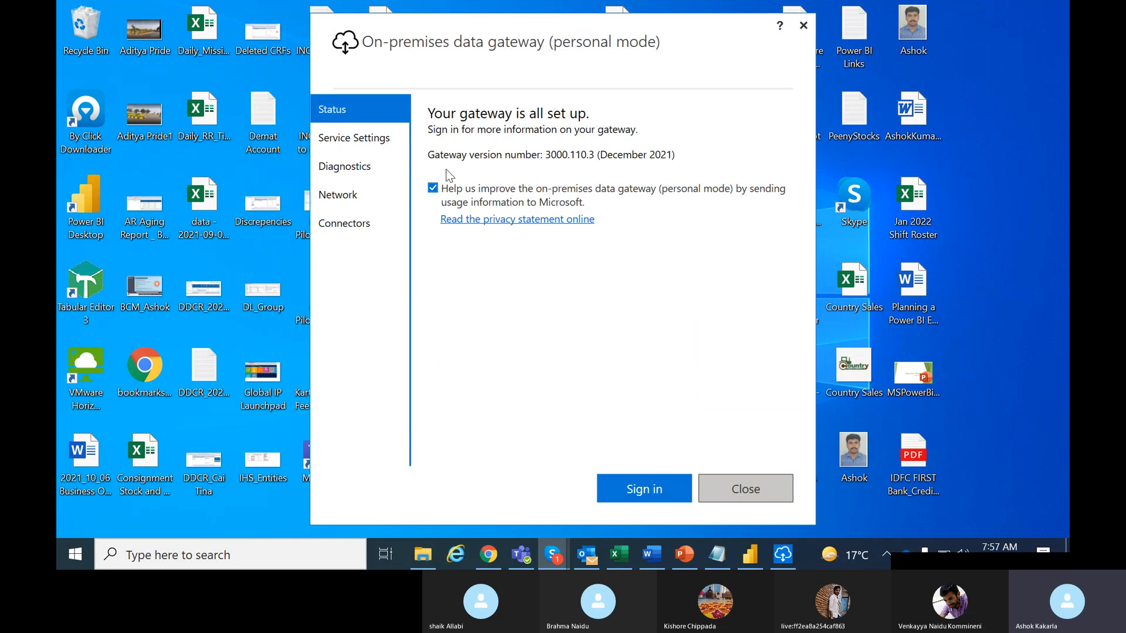
Enter the account e-mail address in the gateway sign-in, fixing a typo, and continue
click(638, 491)
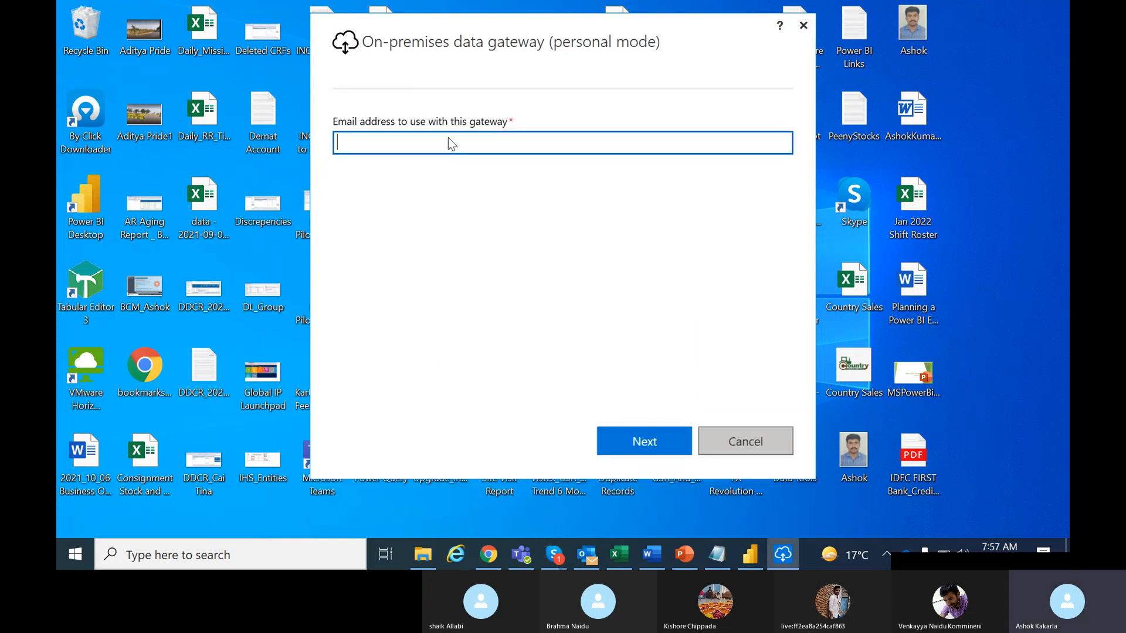
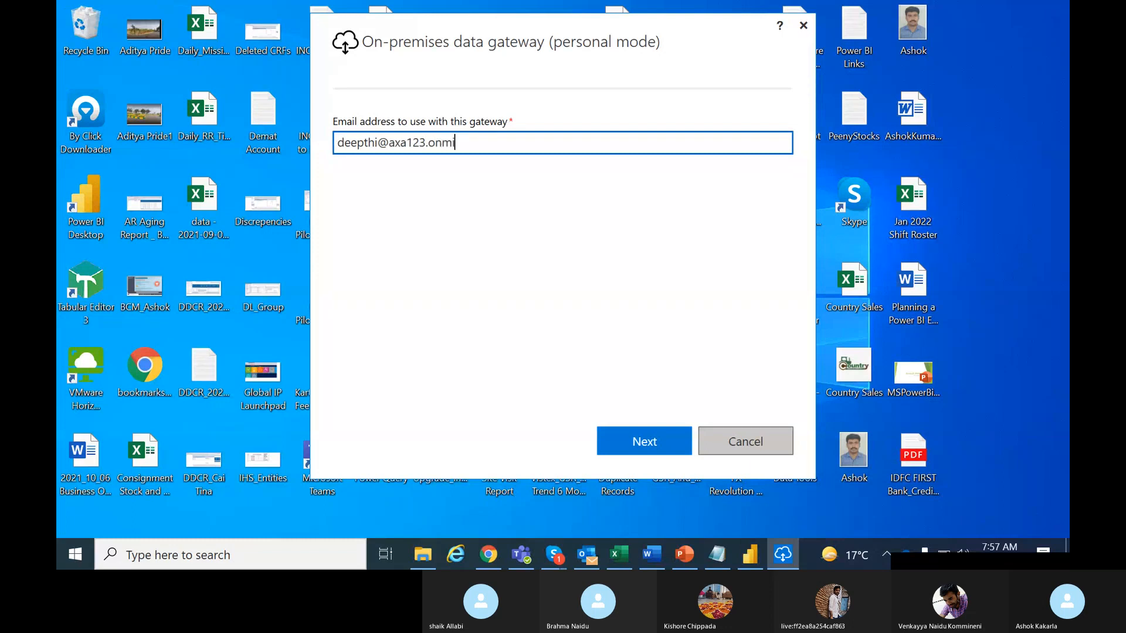
click(635, 442)
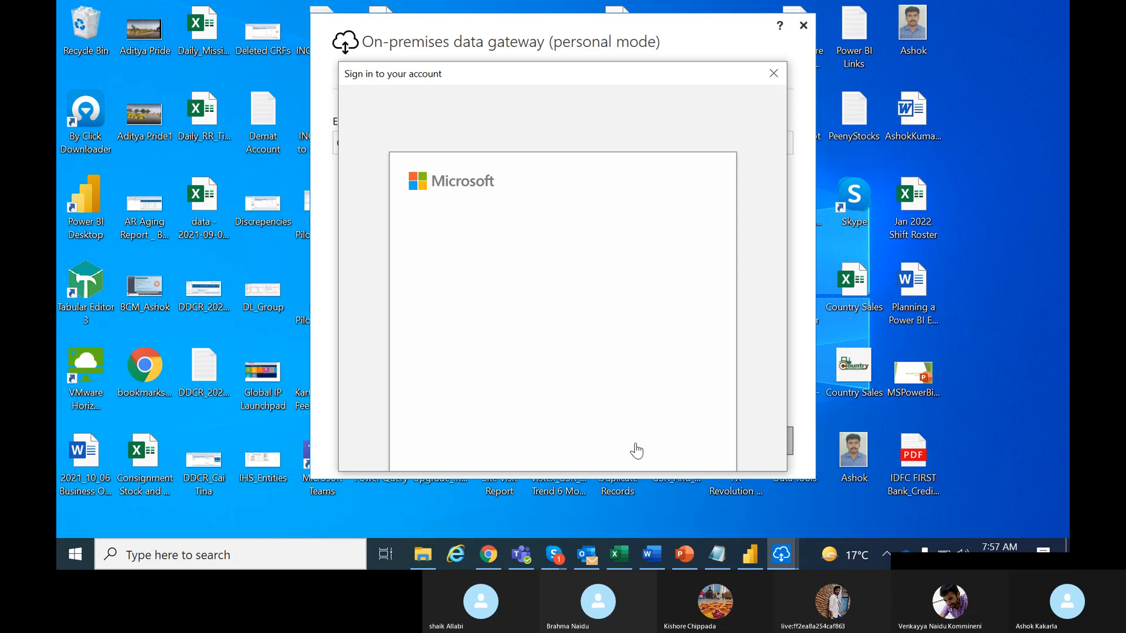
Choose another account and sign in with its e-mail address and password
drag(777, 301, 780, 382)
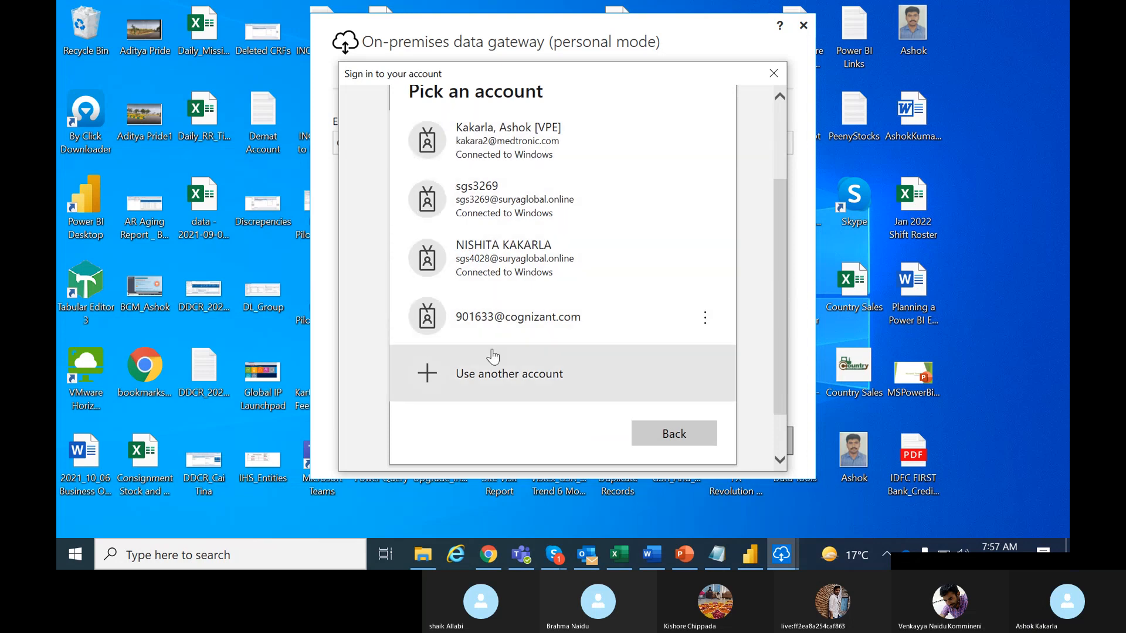
click(494, 378)
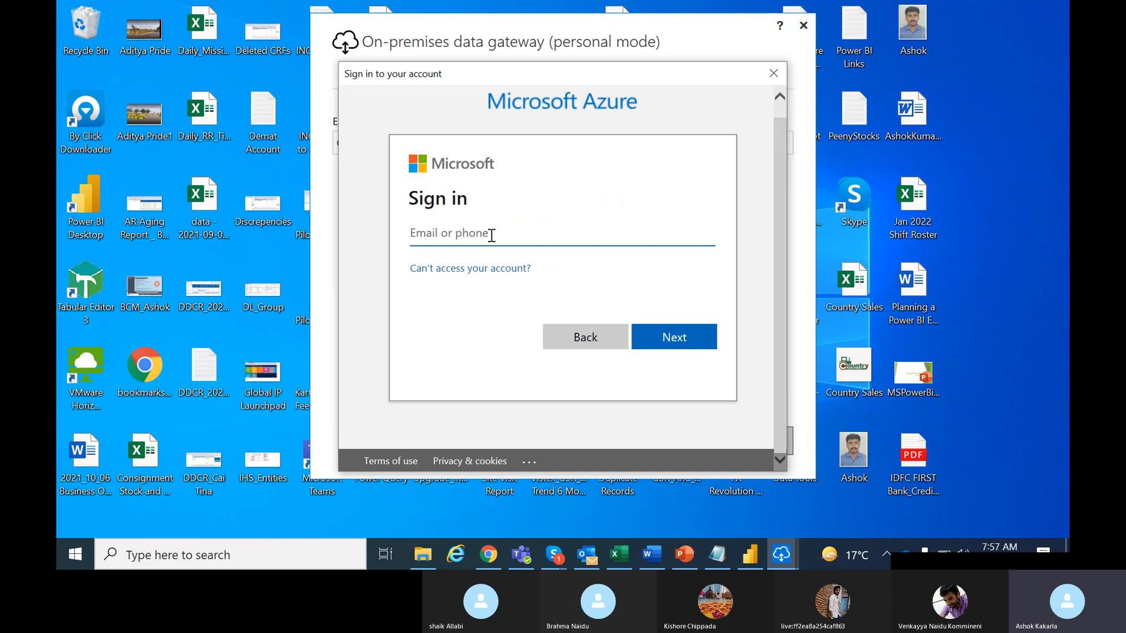
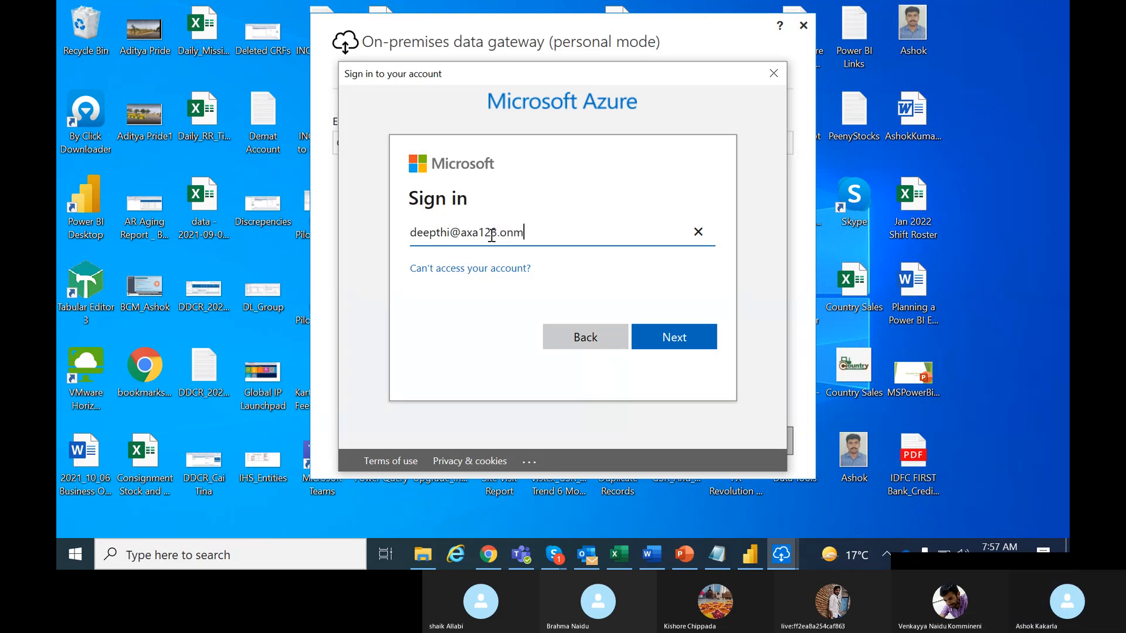
click(691, 337)
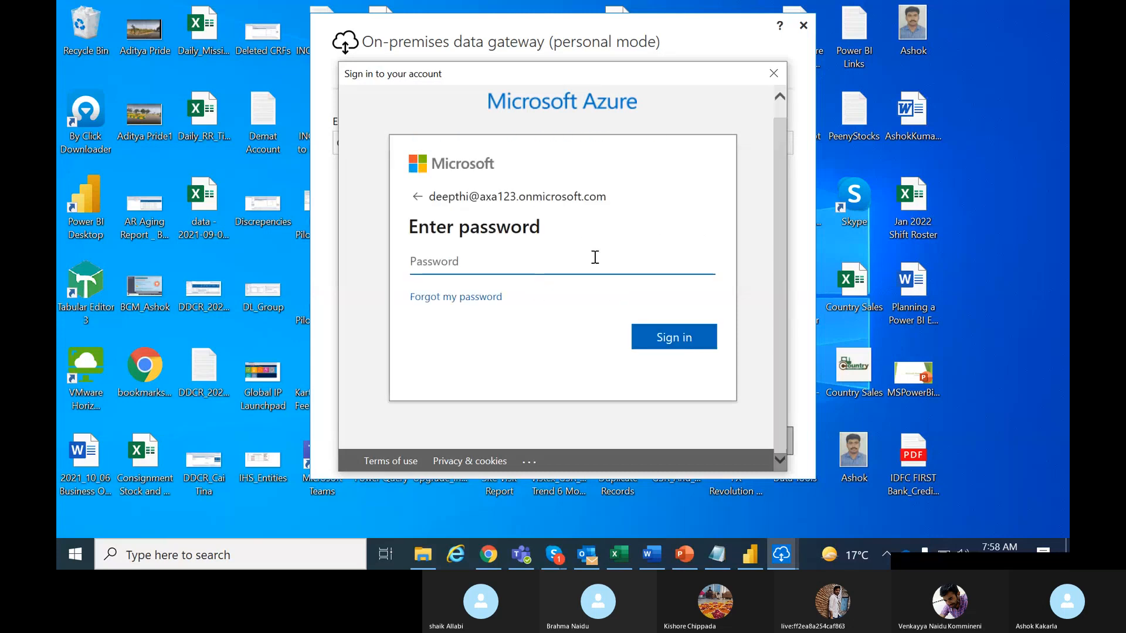
text(••••)
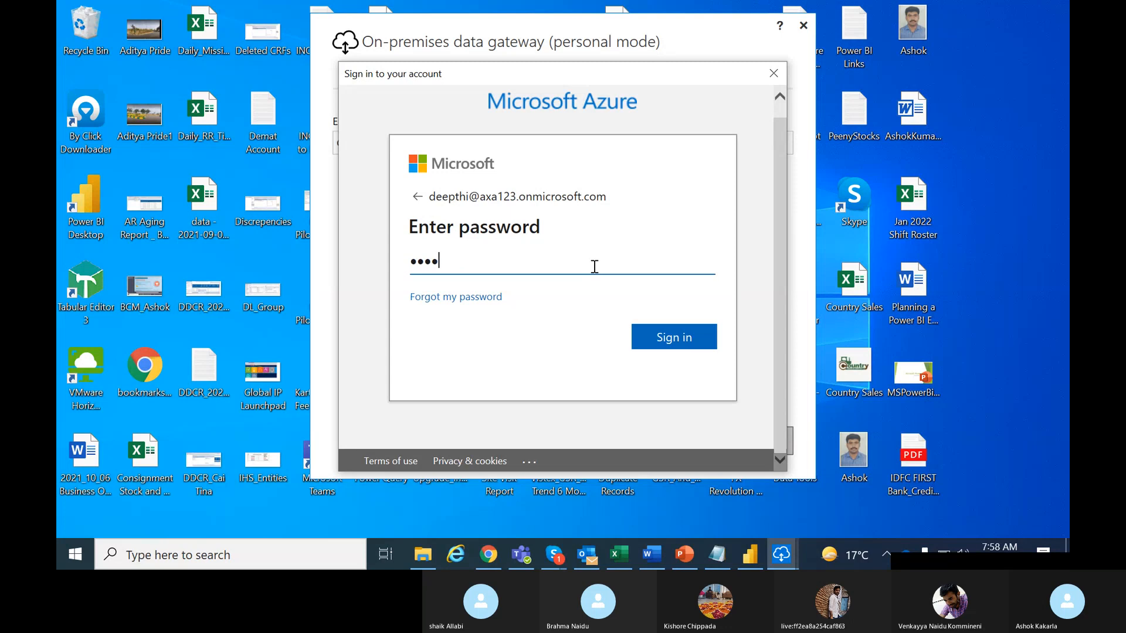
text(••••••••)
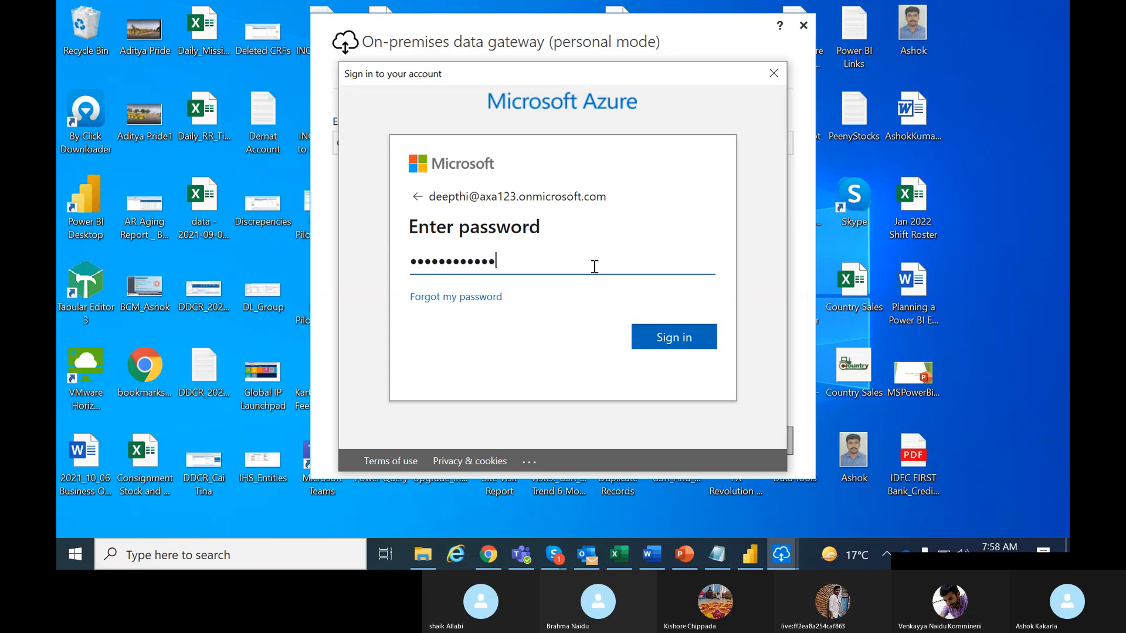
text(•)
click(692, 338)
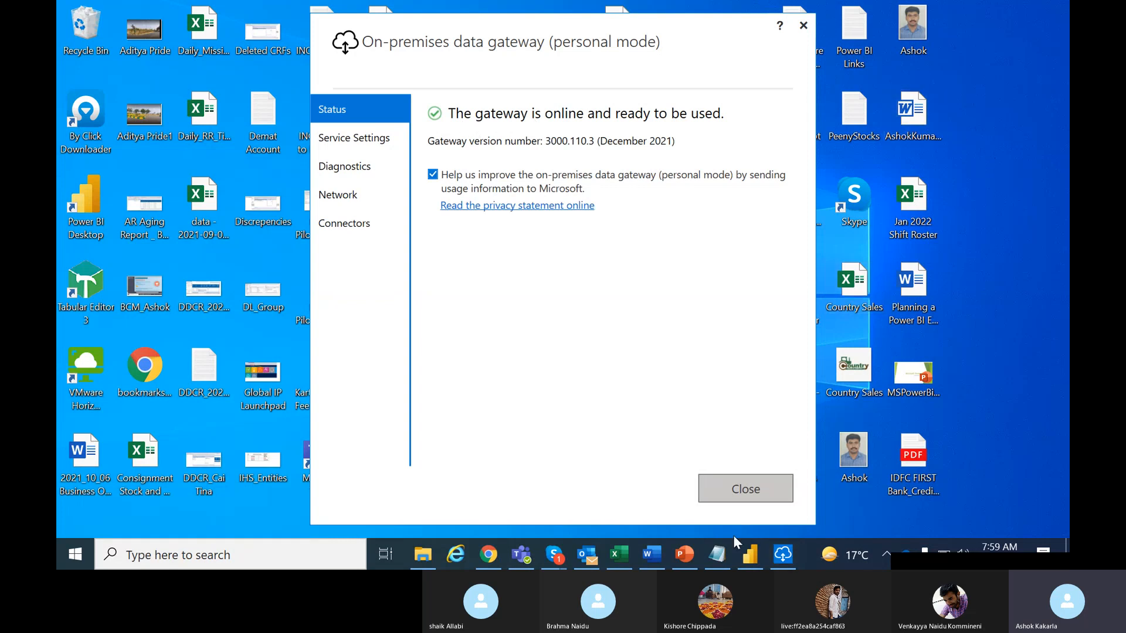
Wait until the gateway Status page reports it is online and ready
mouse_move(754, 554)
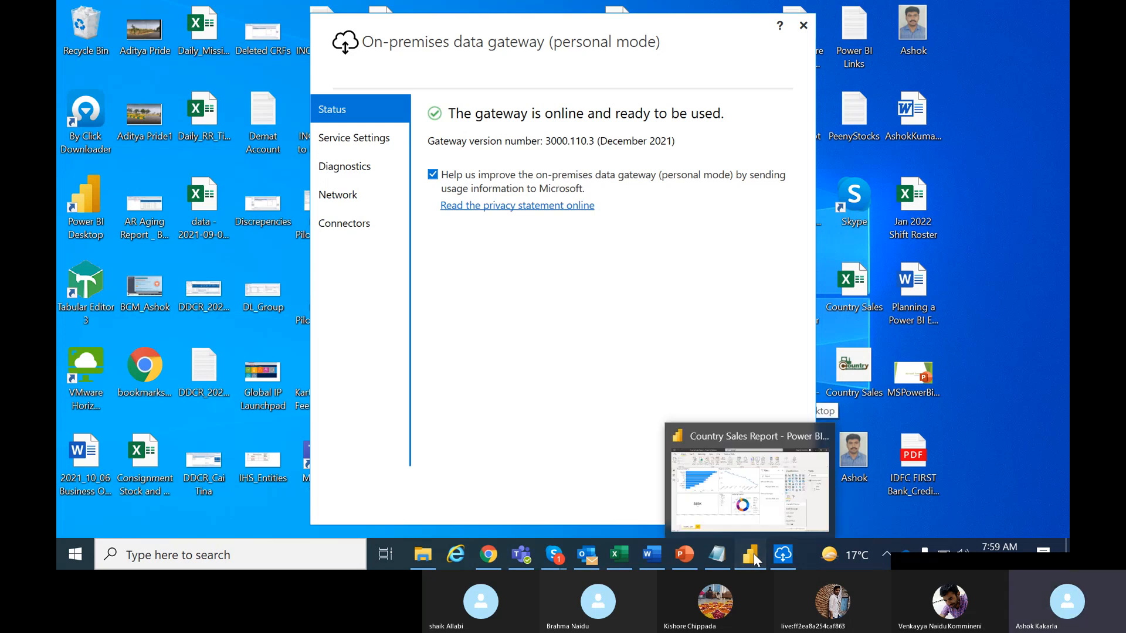
Bring up the Country Sales Report browser tab, go to My workspace and dismiss the tip
click(754, 554)
click(490, 555)
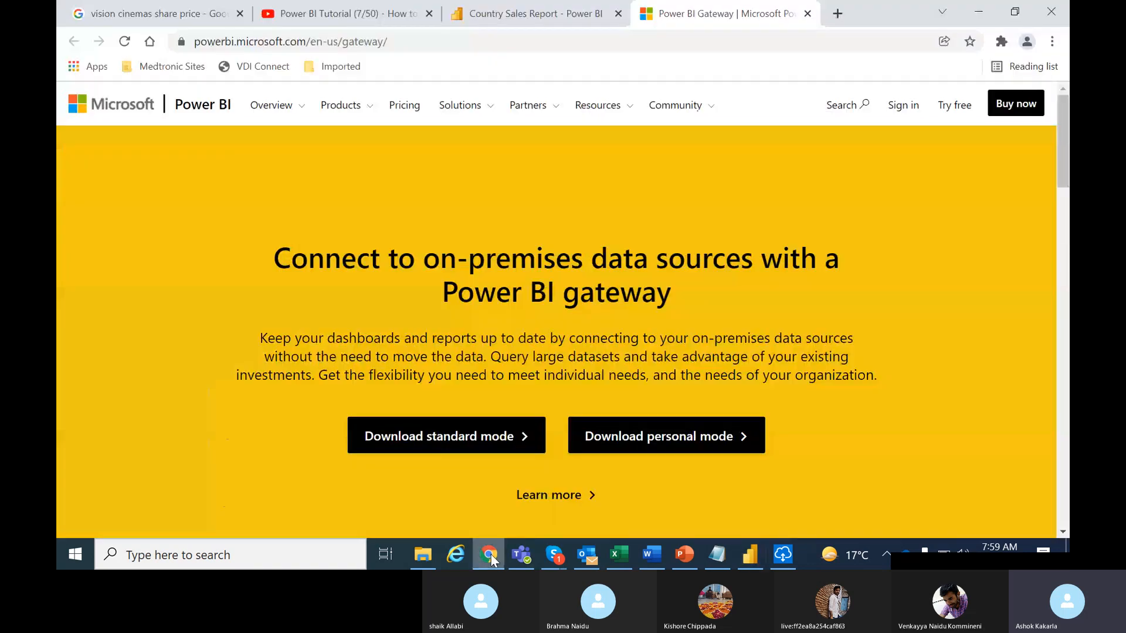
click(517, 18)
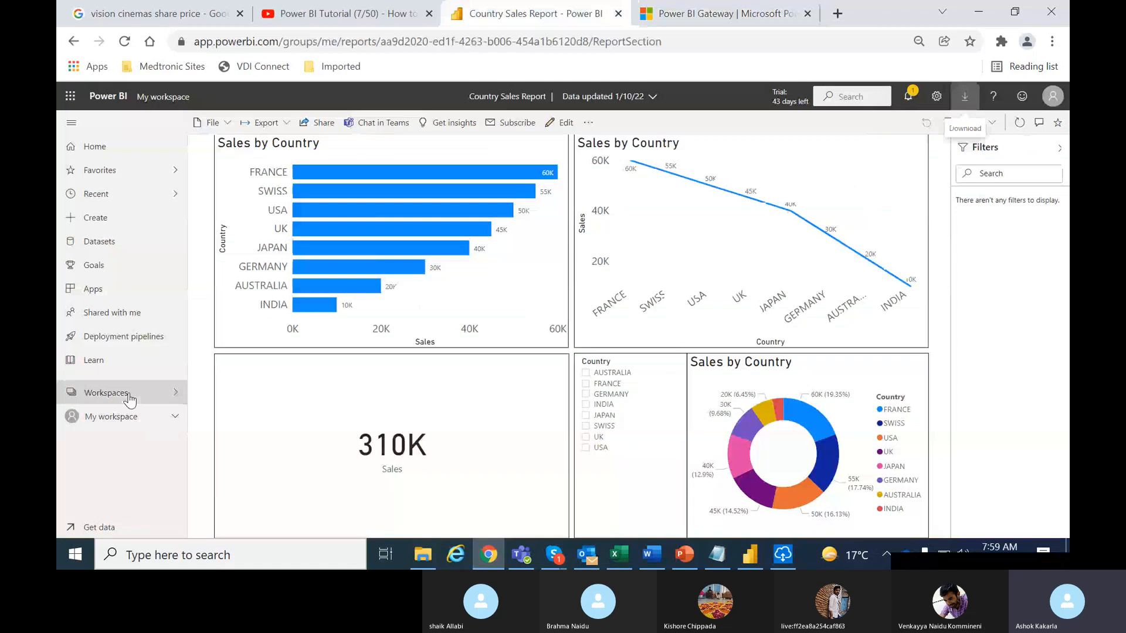
click(127, 396)
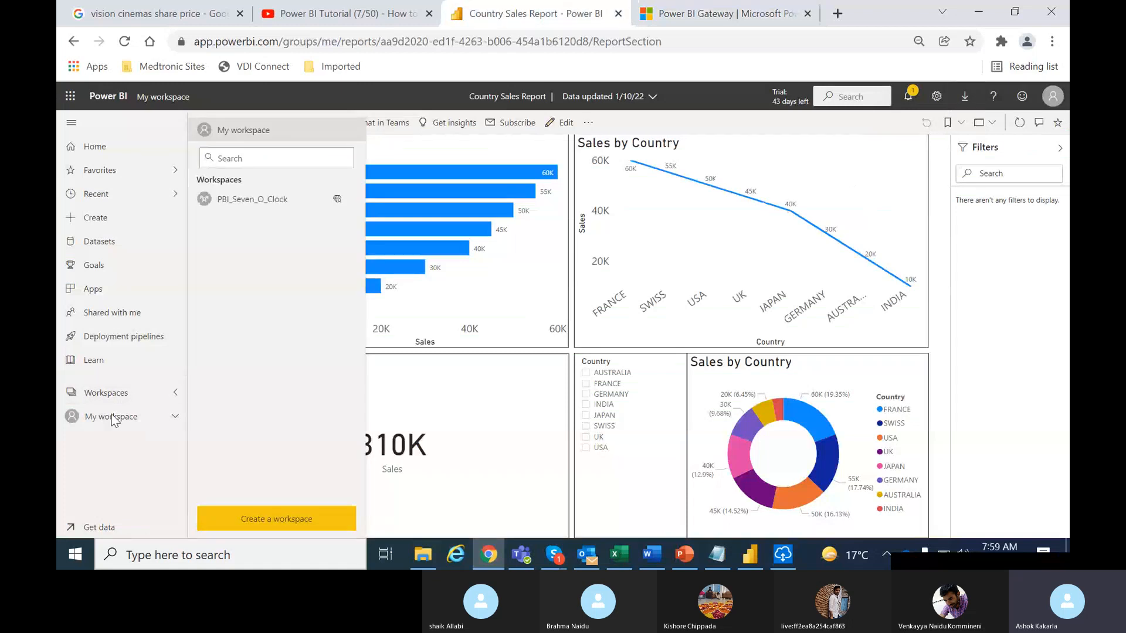
click(114, 418)
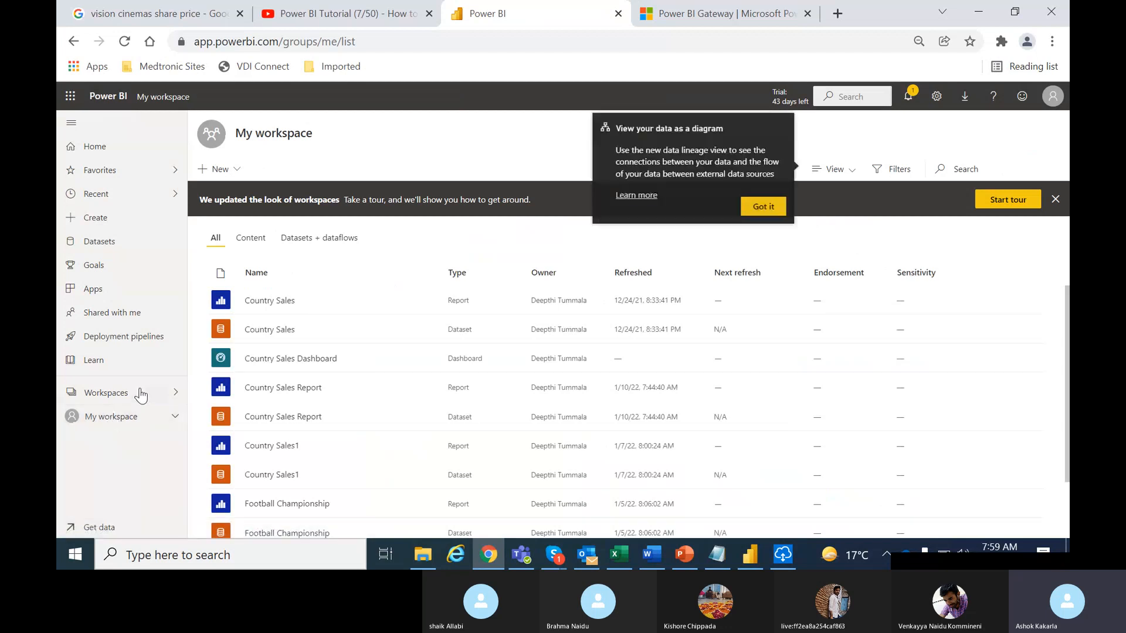
click(763, 207)
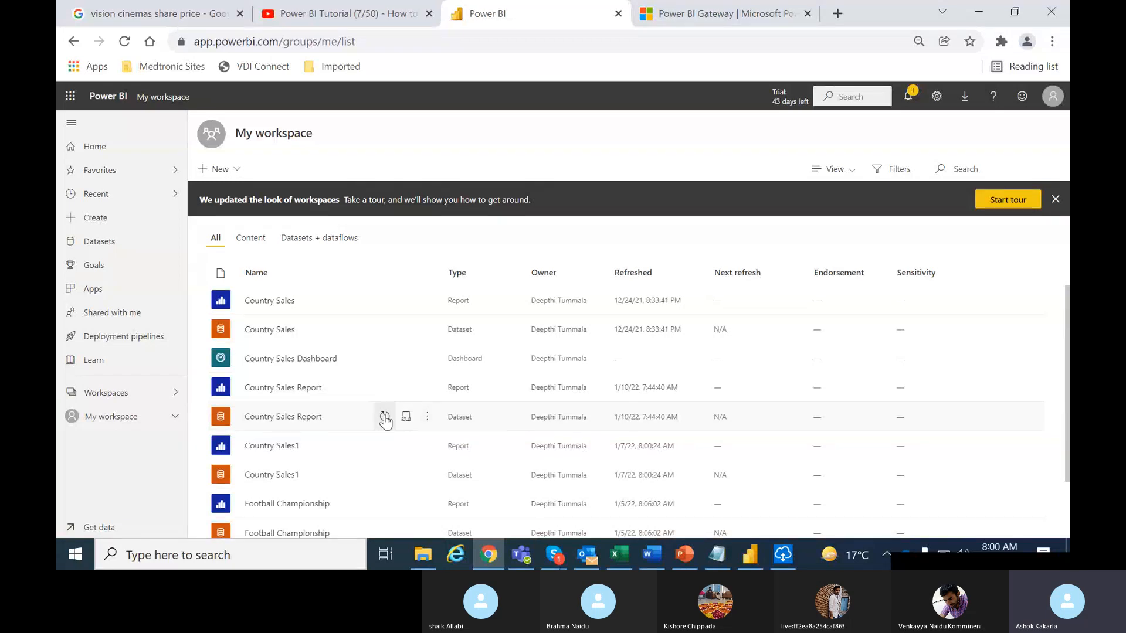
Open the Country Sales Report dataset settings and edit the Country Sales.xlsx credentials
click(427, 417)
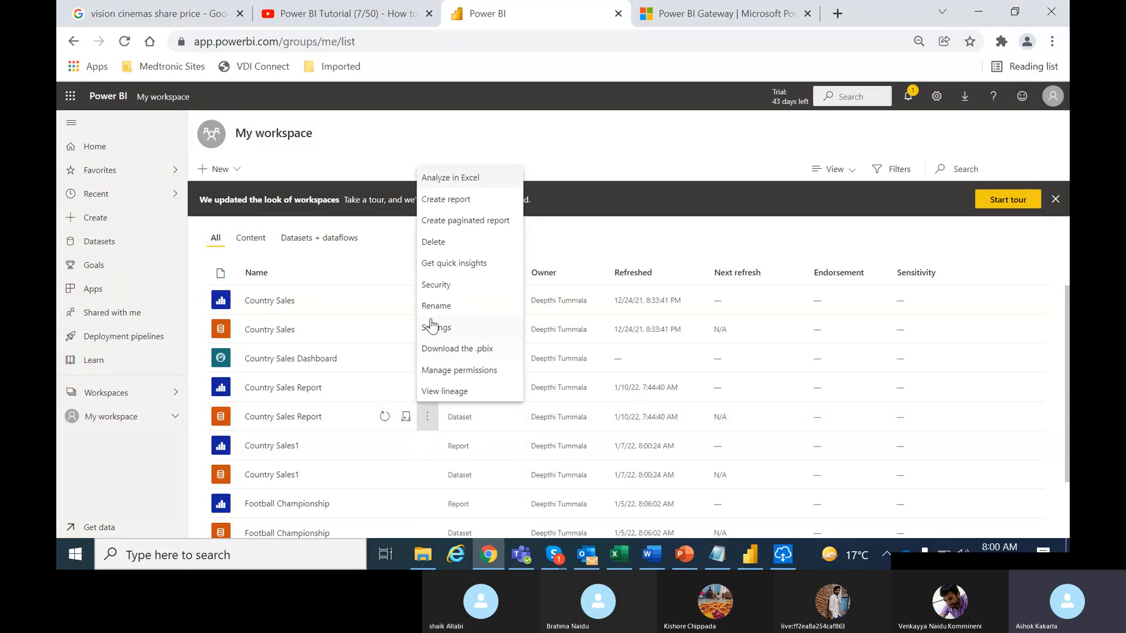
click(432, 328)
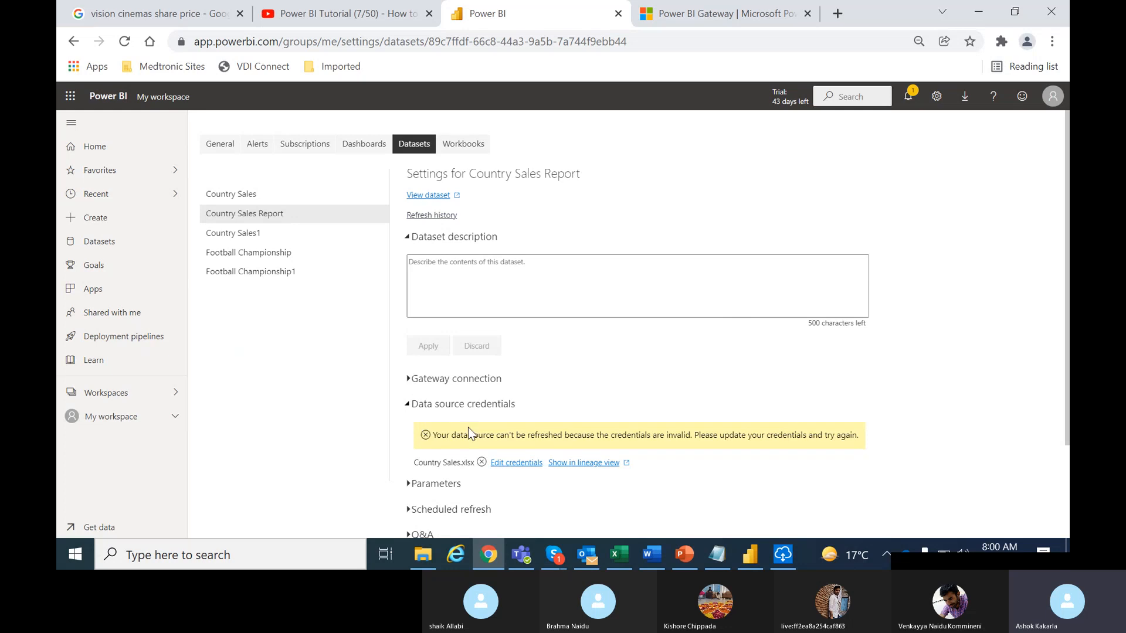
click(522, 464)
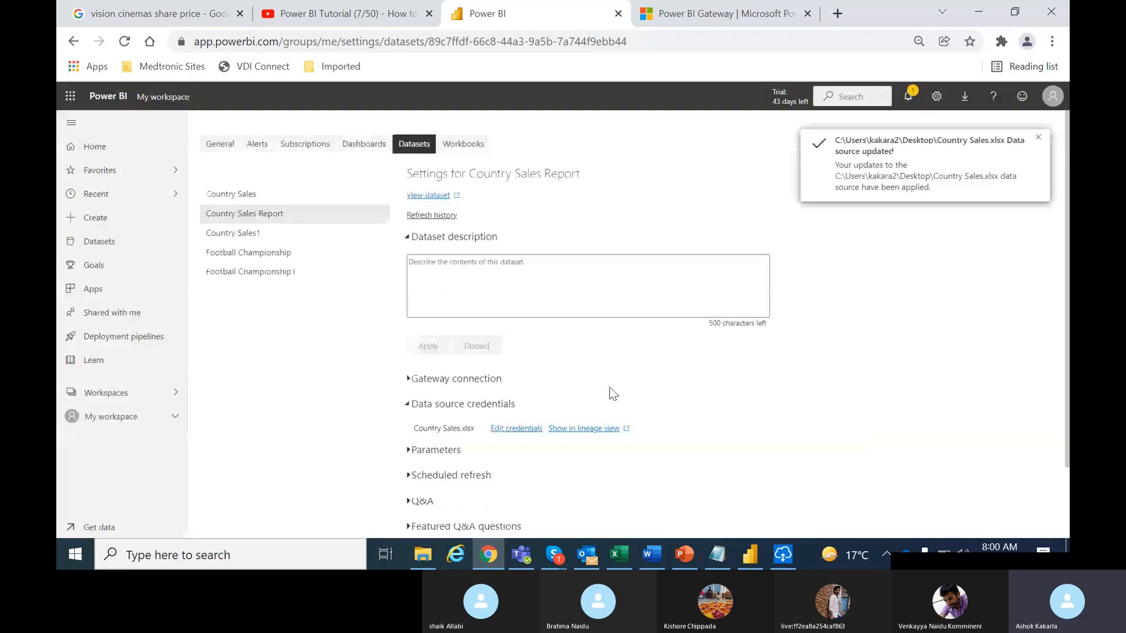
Check the gateway connection, then turn on scheduled refresh for the dataset
click(410, 380)
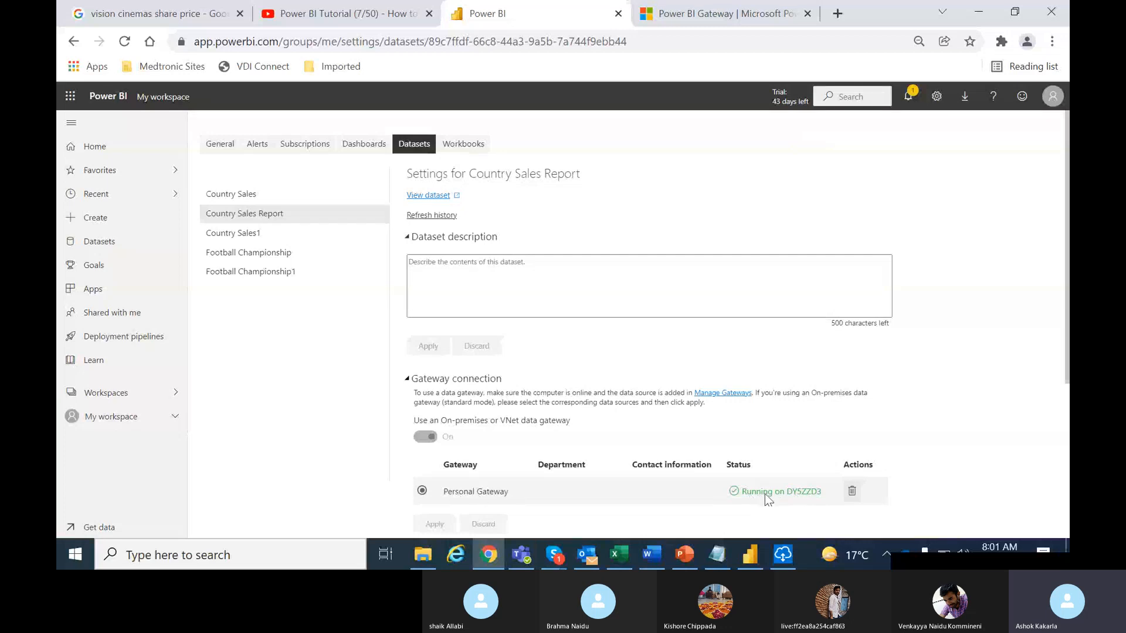
click(405, 380)
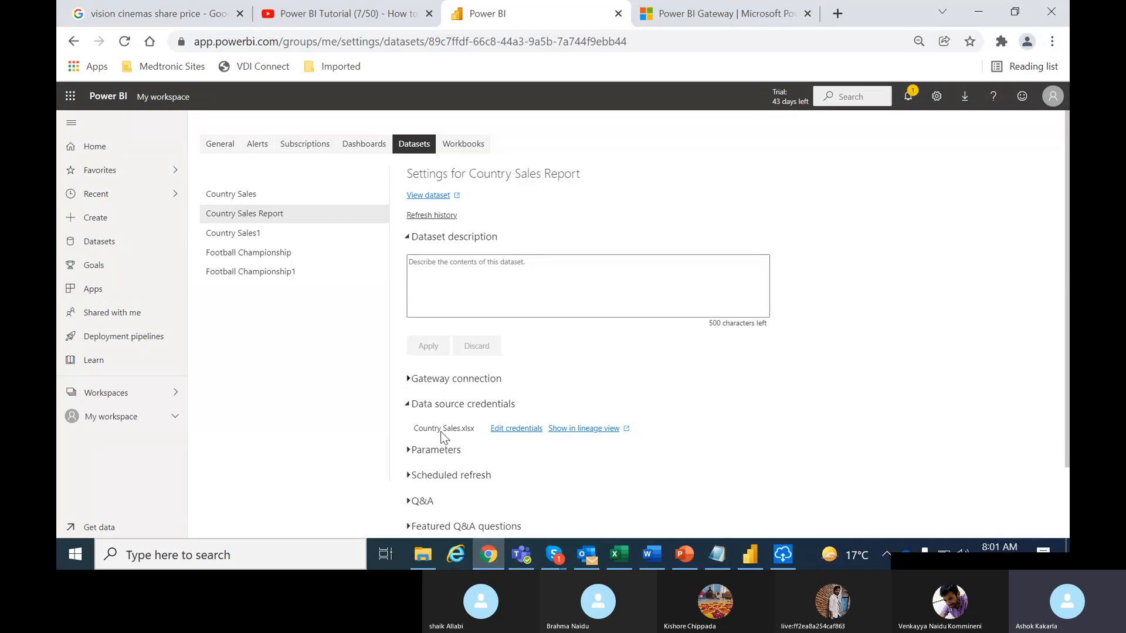
click(410, 476)
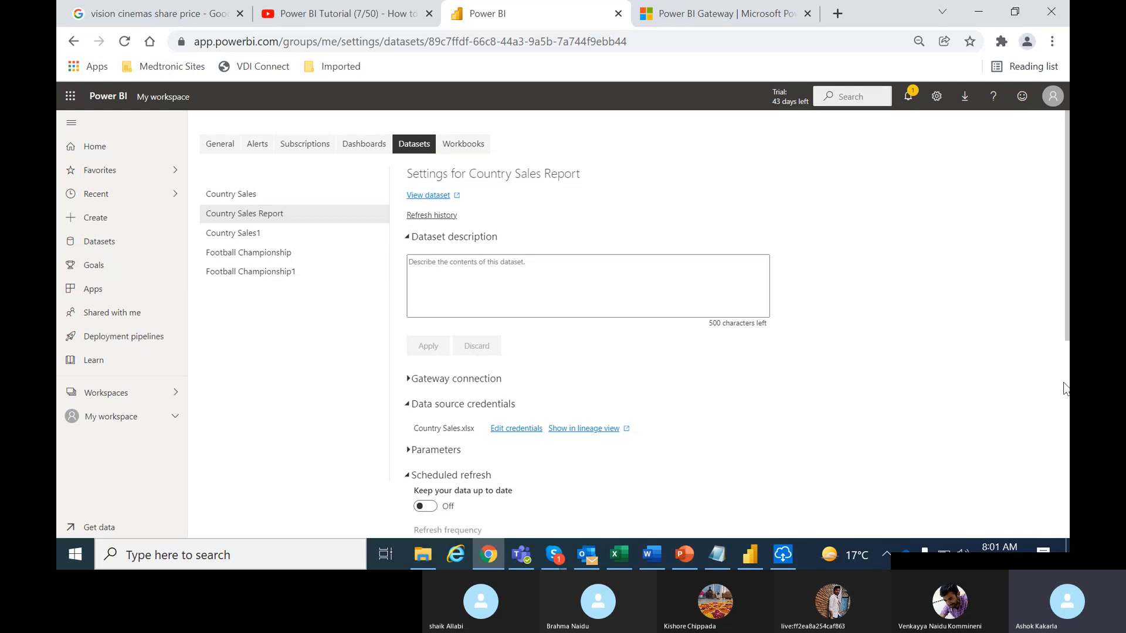
scroll(1065, 389, down, 1)
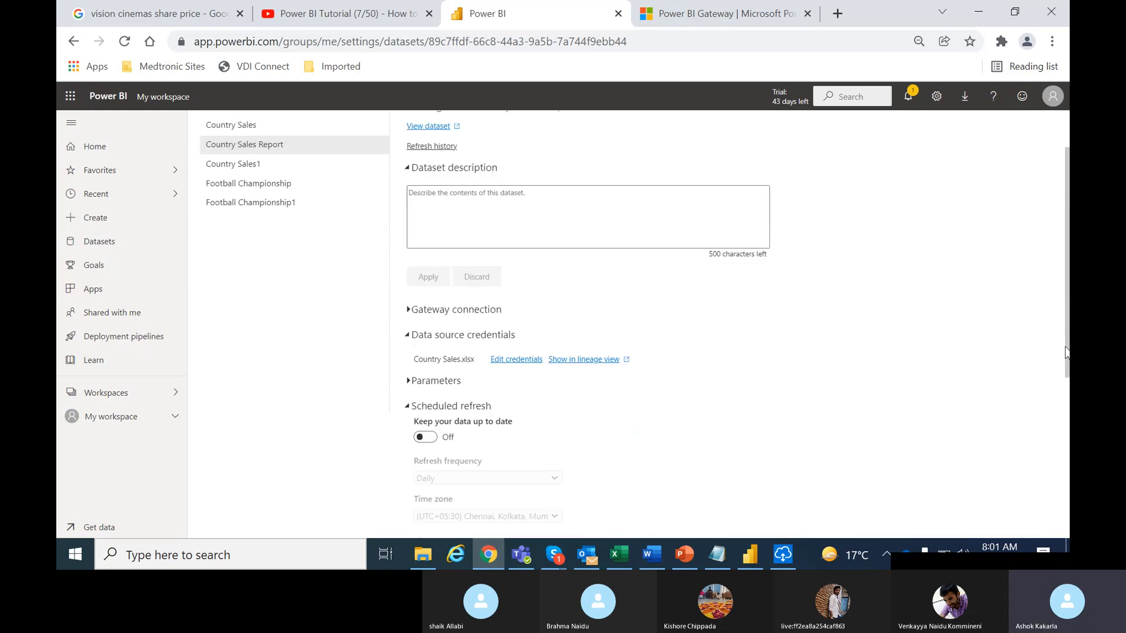
scroll(1065, 352, down, 2)
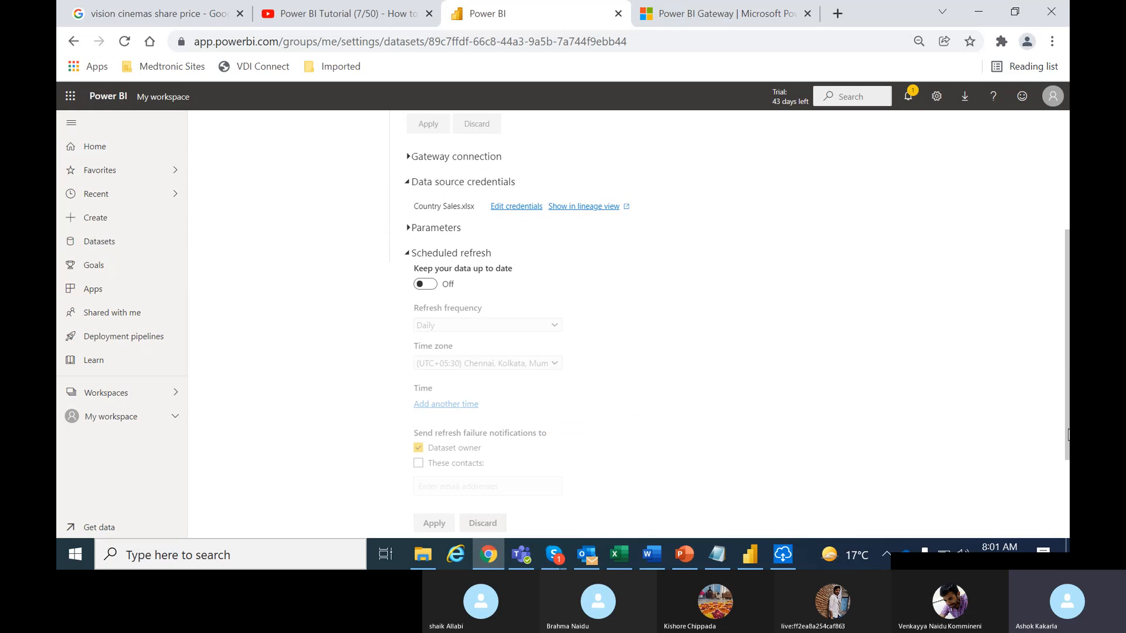
click(428, 283)
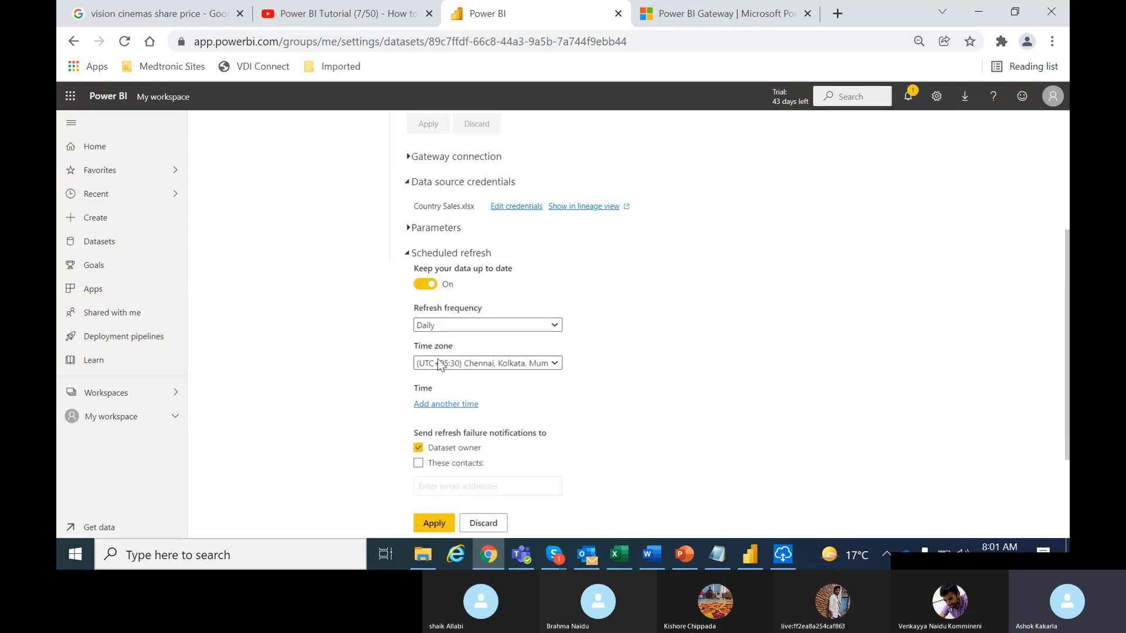
Add daily refresh times of 8:30 and 9:00
click(455, 404)
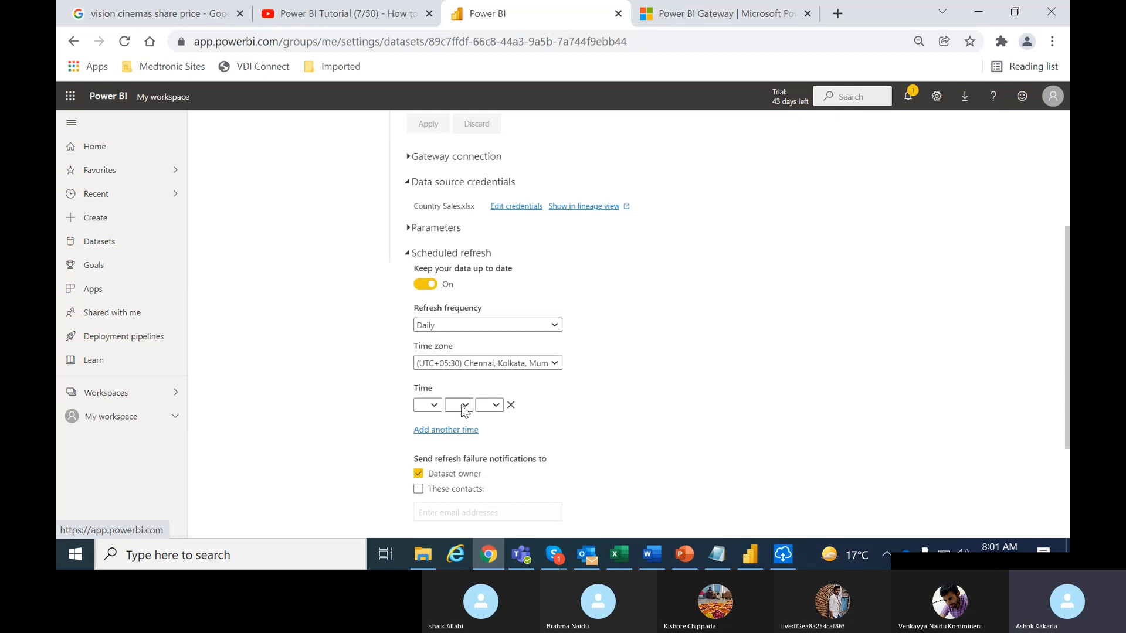
click(427, 406)
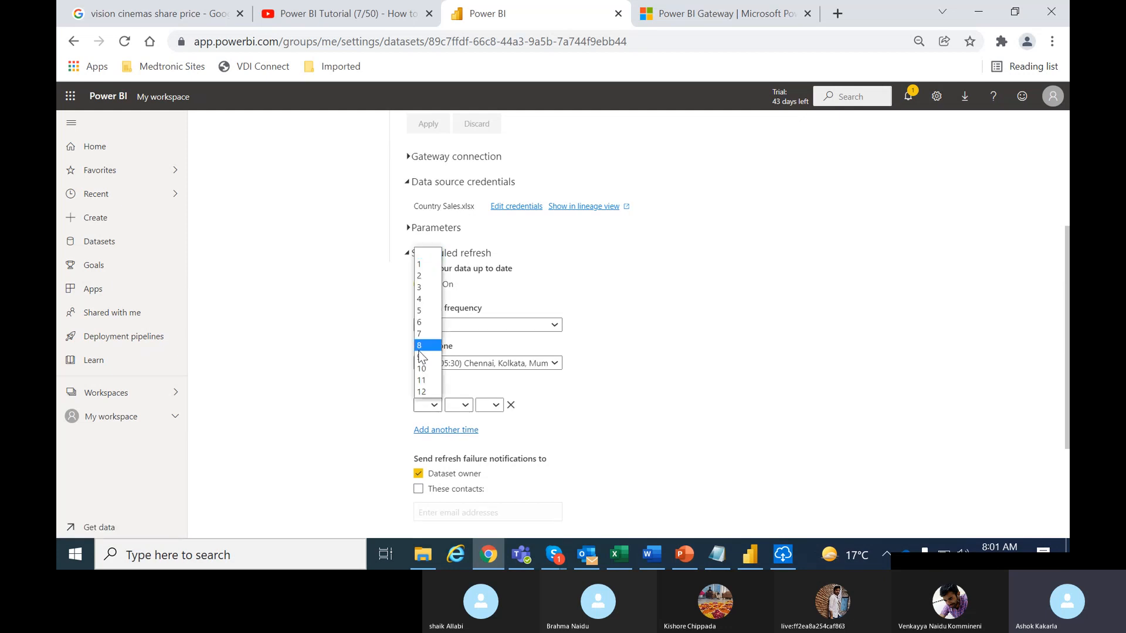
click(420, 348)
click(459, 404)
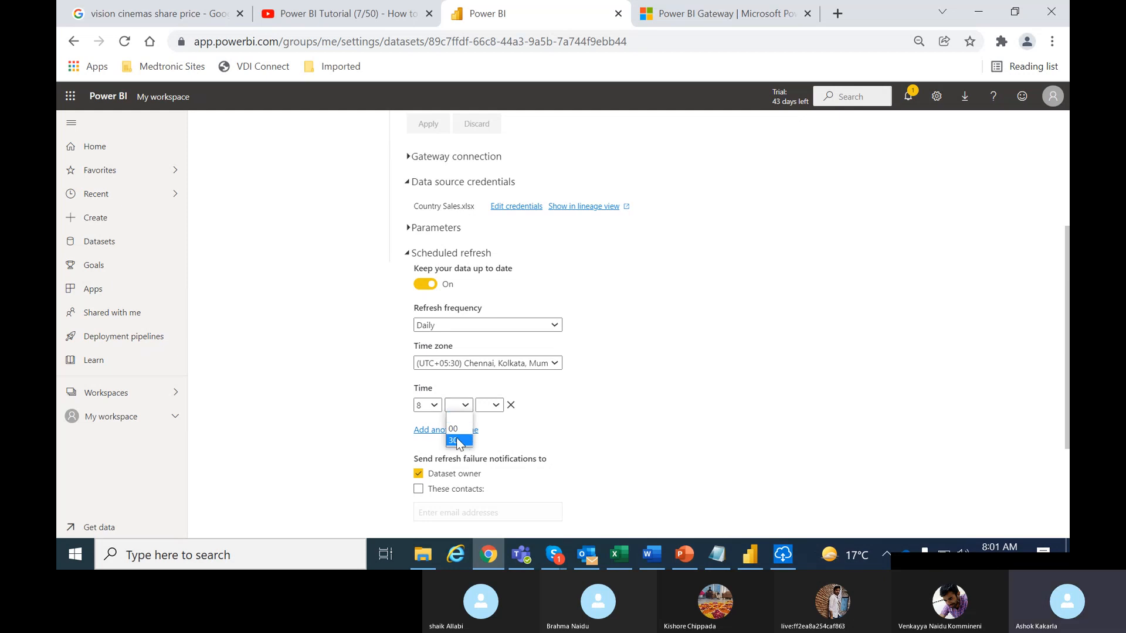
click(457, 441)
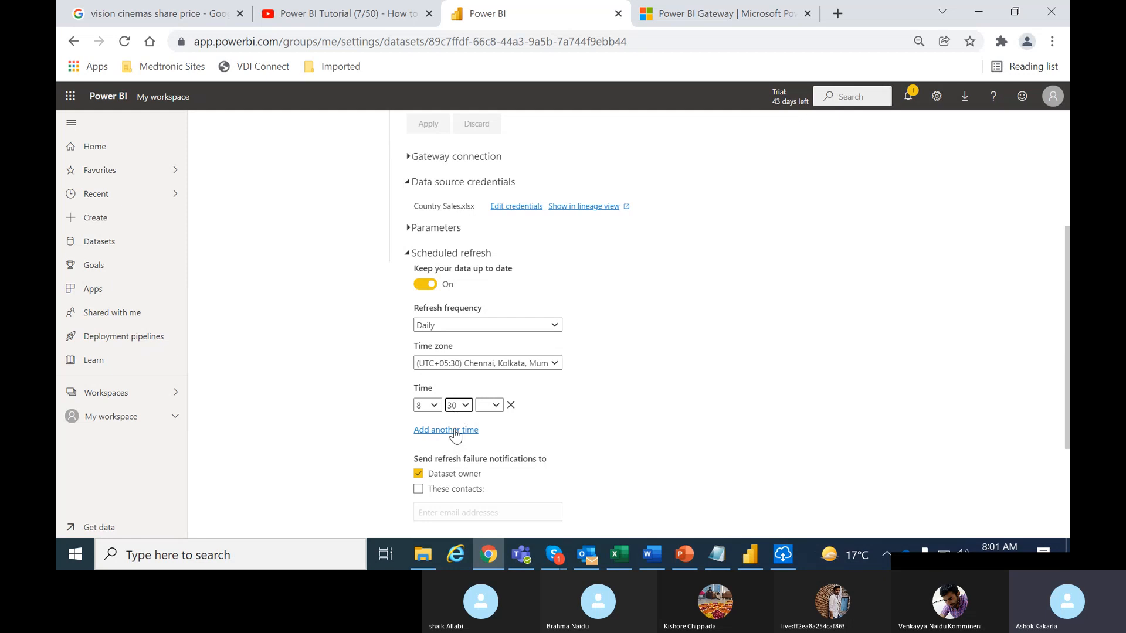
click(455, 431)
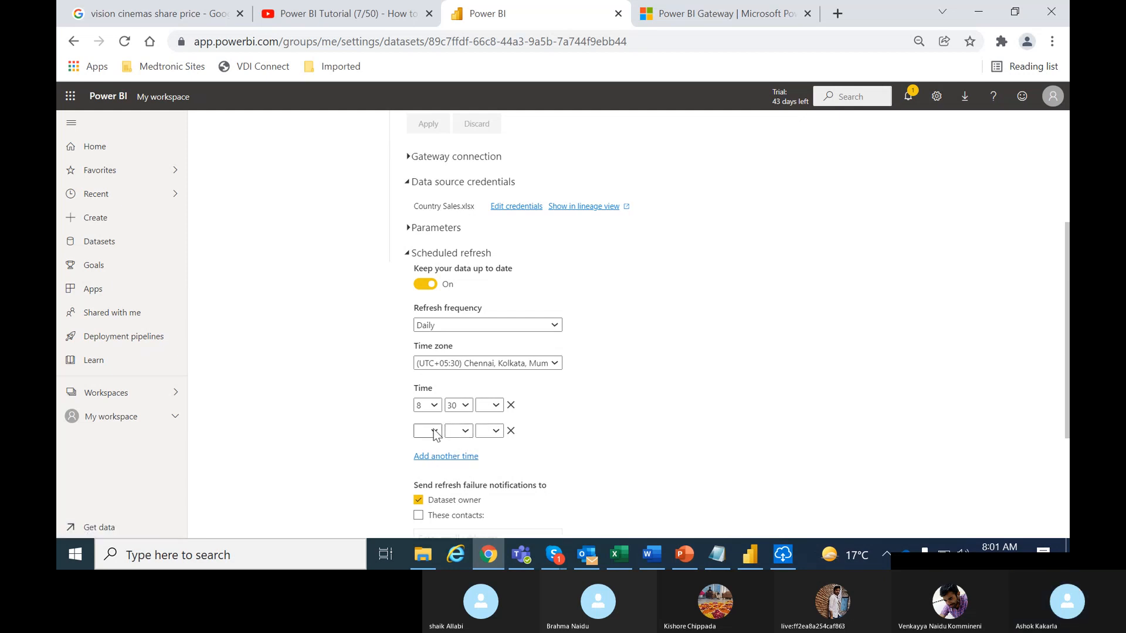
click(434, 432)
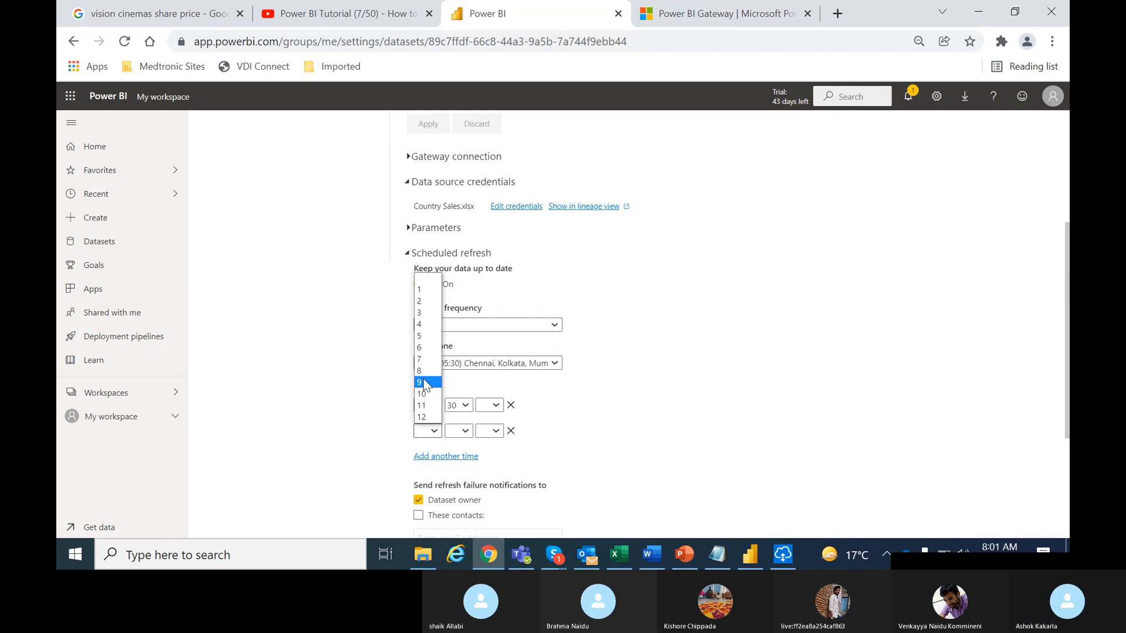
click(427, 384)
click(458, 431)
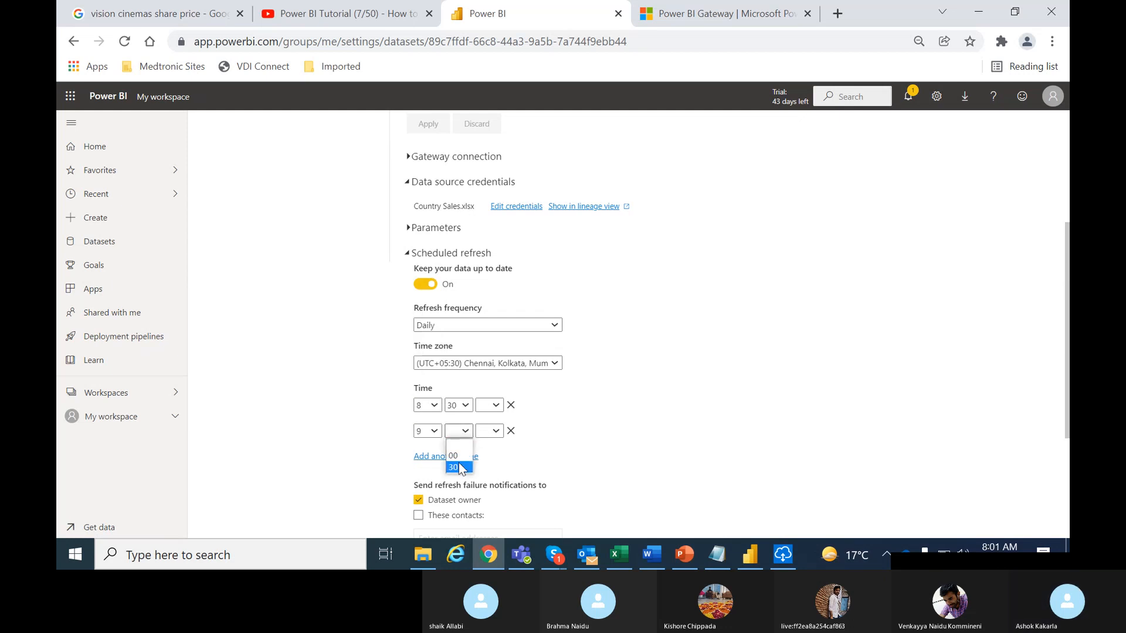
click(459, 457)
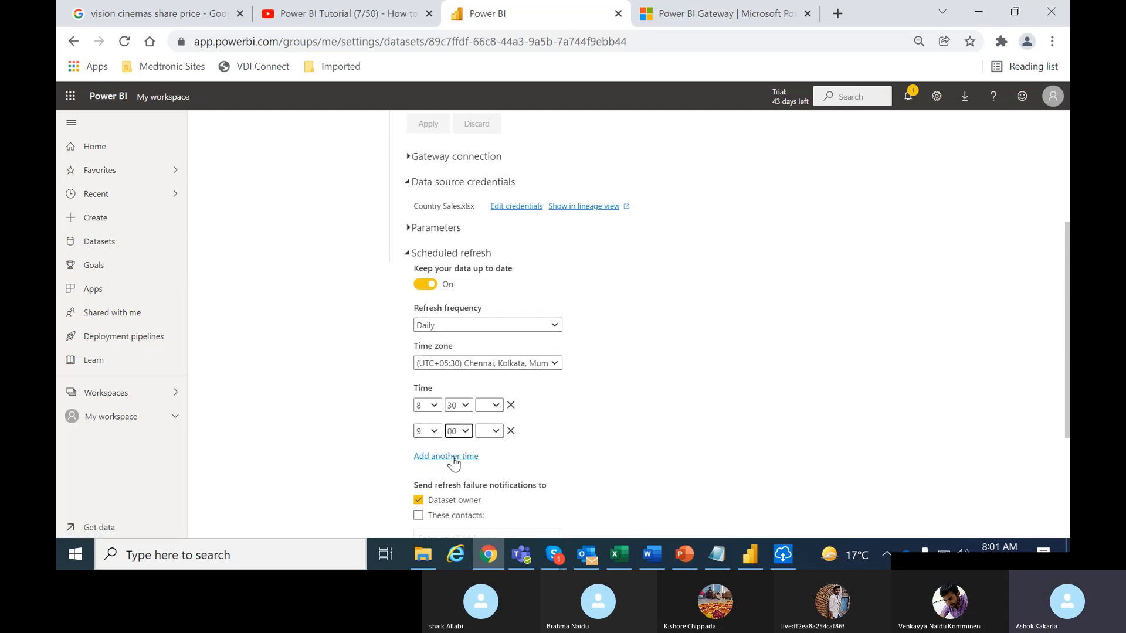
Add a third refresh time of 9:30, correcting the hour to 9
click(453, 463)
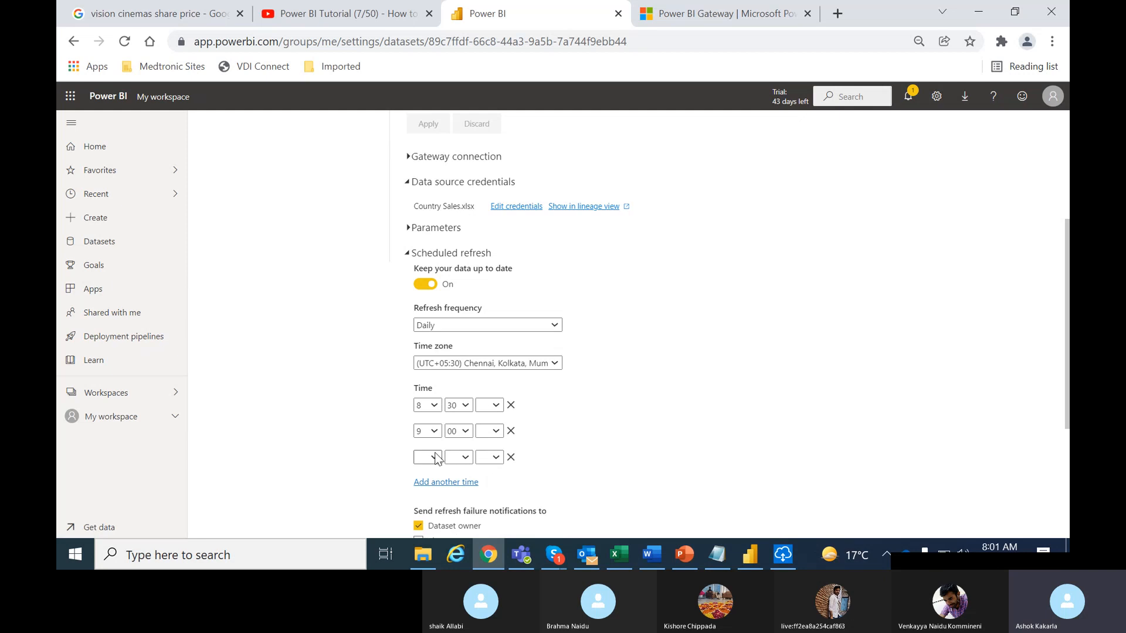
click(435, 457)
click(425, 420)
click(430, 458)
click(426, 410)
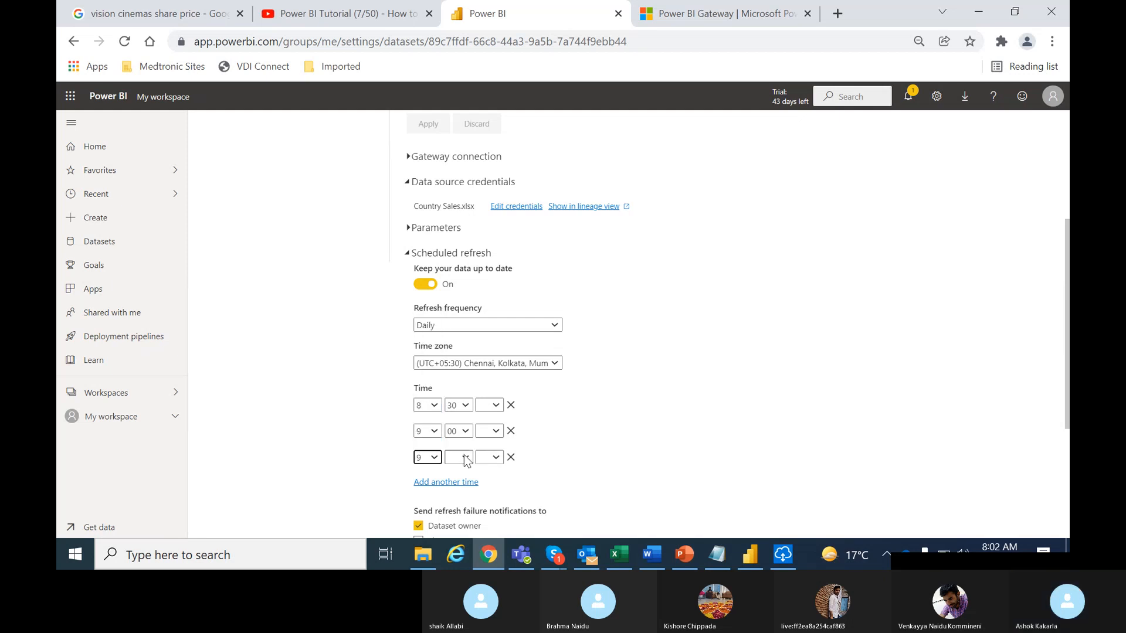
click(460, 457)
click(454, 493)
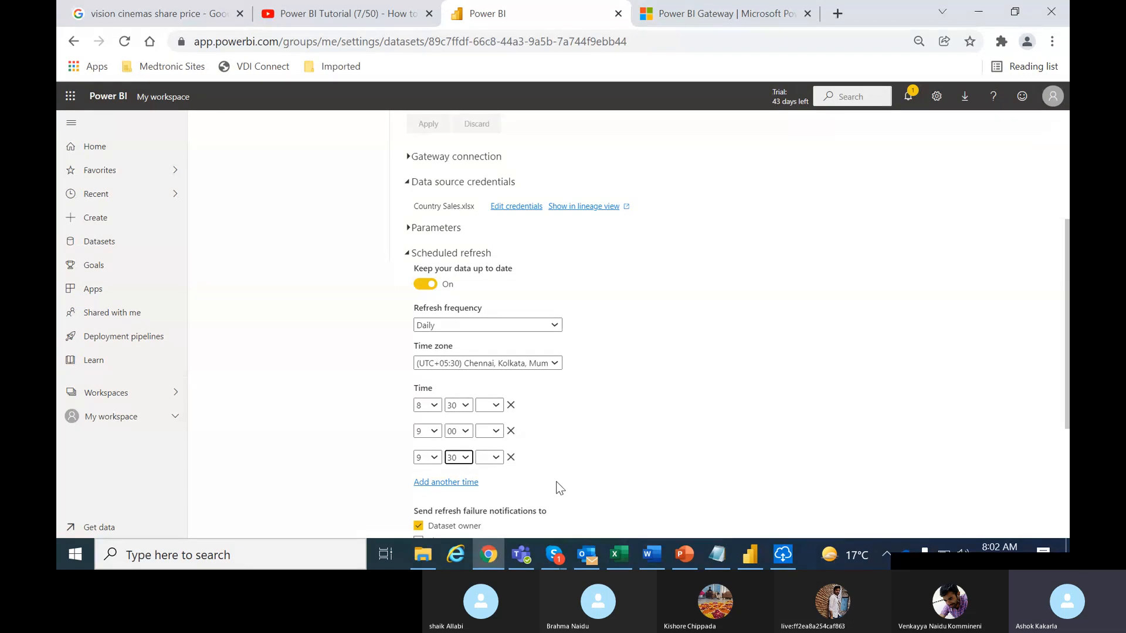
click(409, 156)
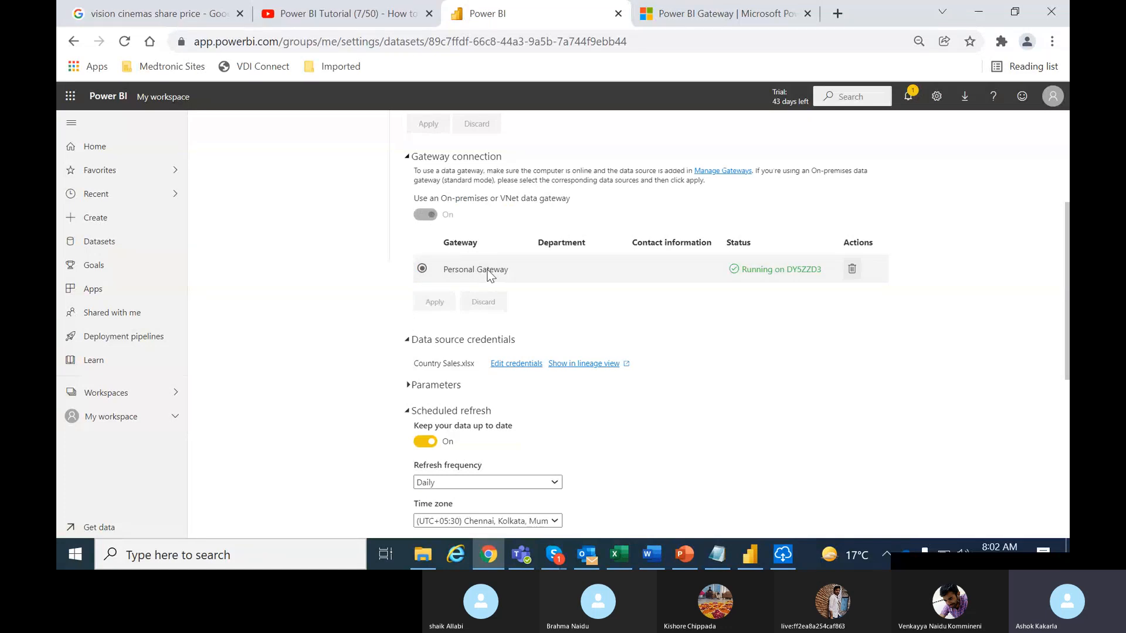
click(410, 158)
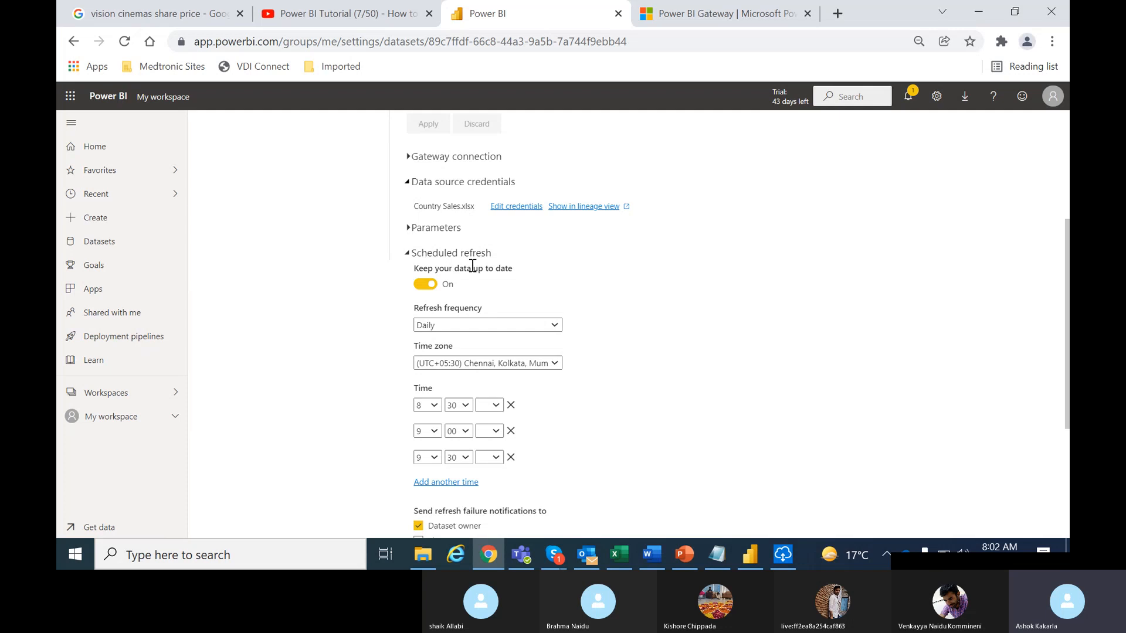
click(463, 325)
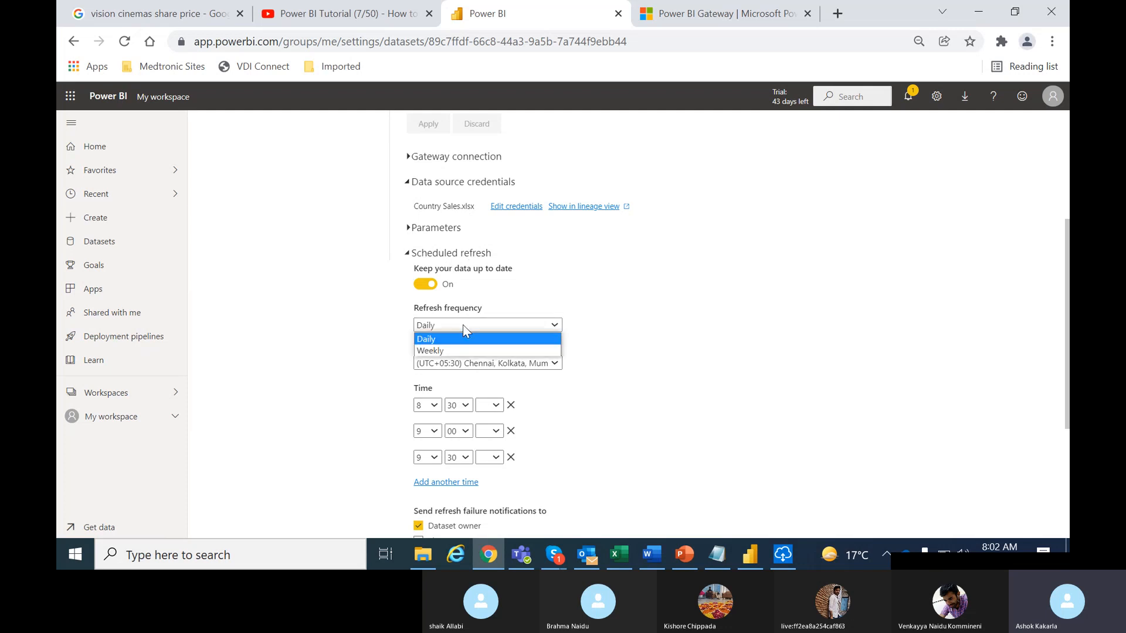
click(445, 339)
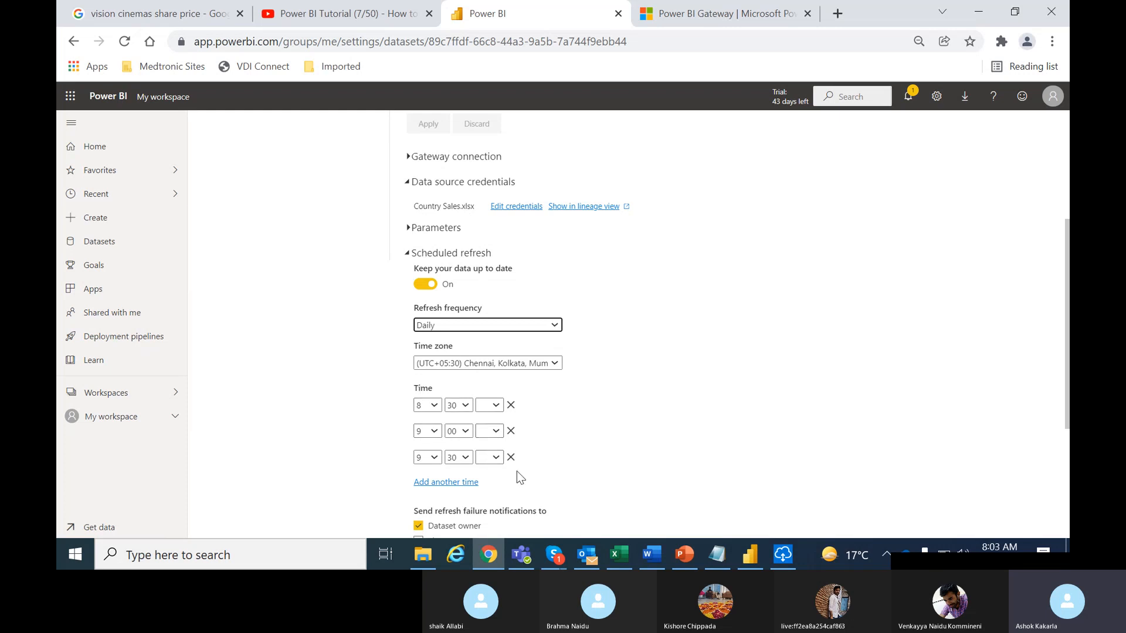
Set the 8:30, 9:00 and 9:30 refreshes to AM and apply the schedule
drag(1066, 316, 1068, 404)
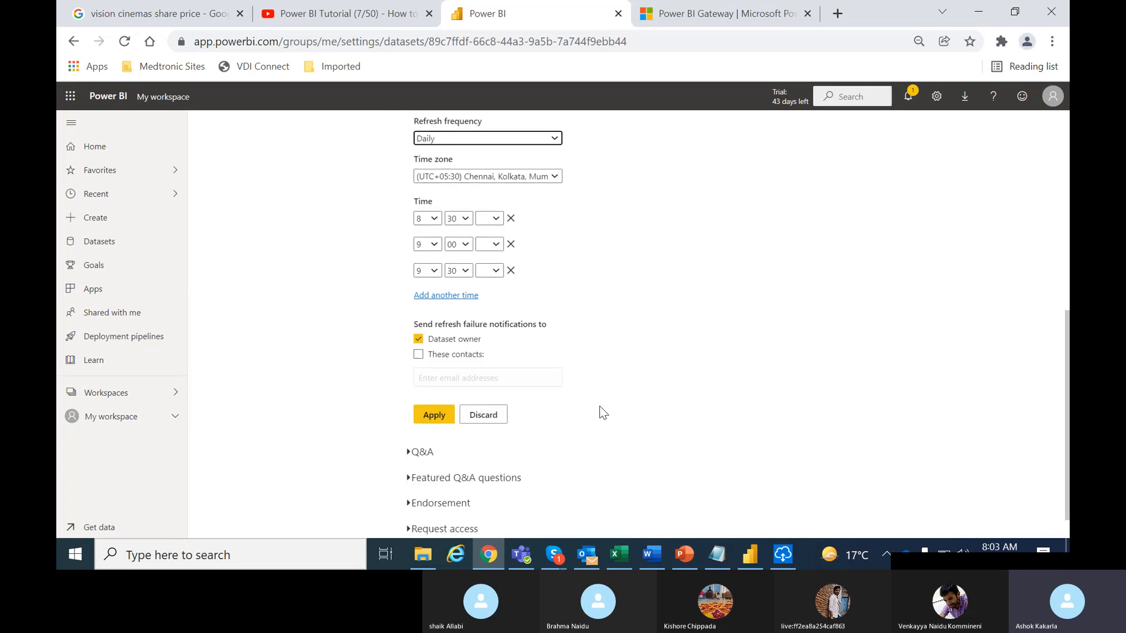
click(434, 416)
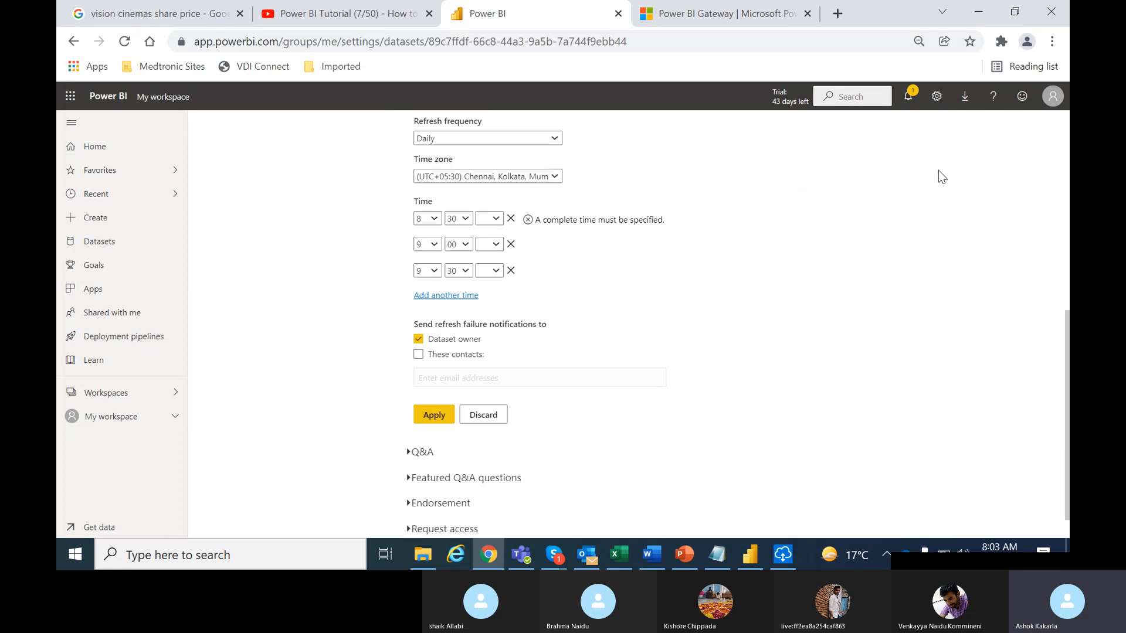
click(497, 219)
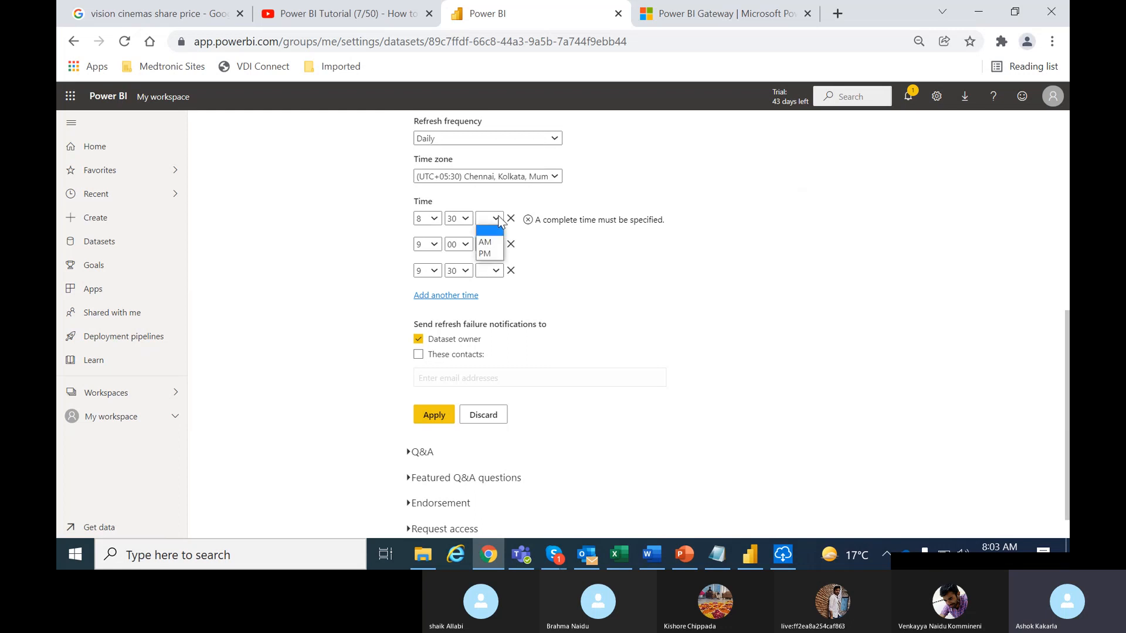
click(497, 248)
click(498, 246)
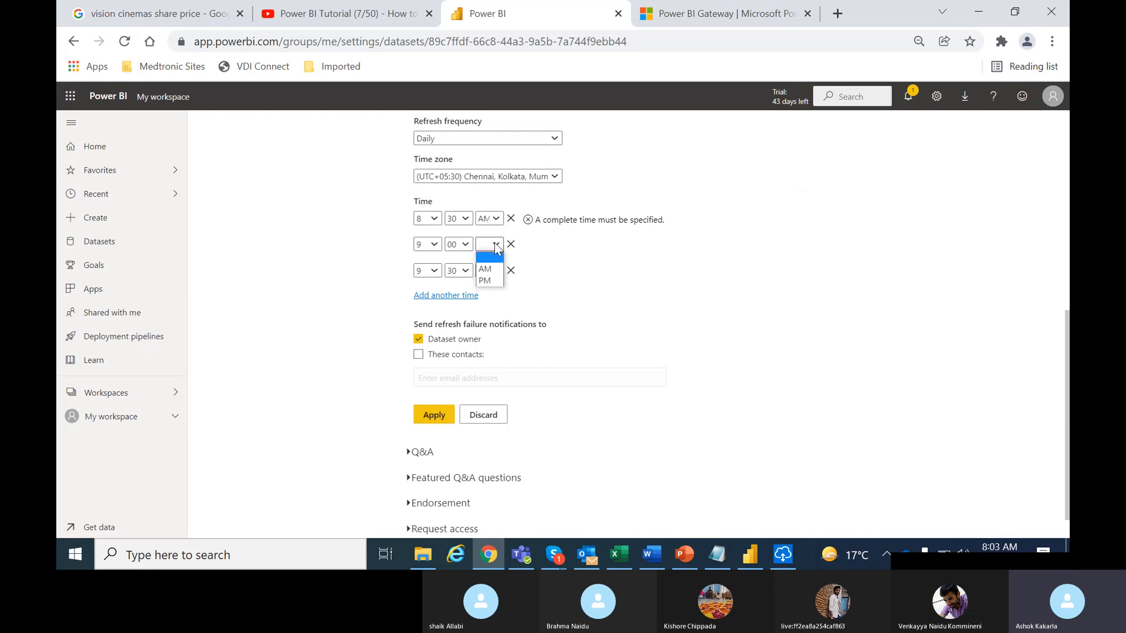
click(492, 269)
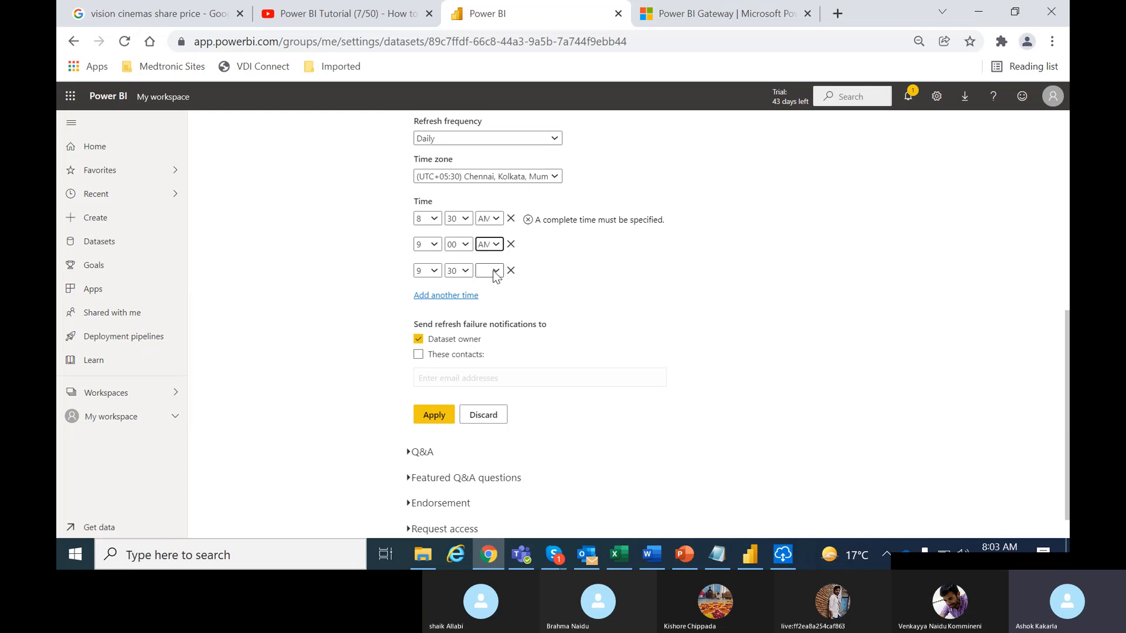
click(496, 273)
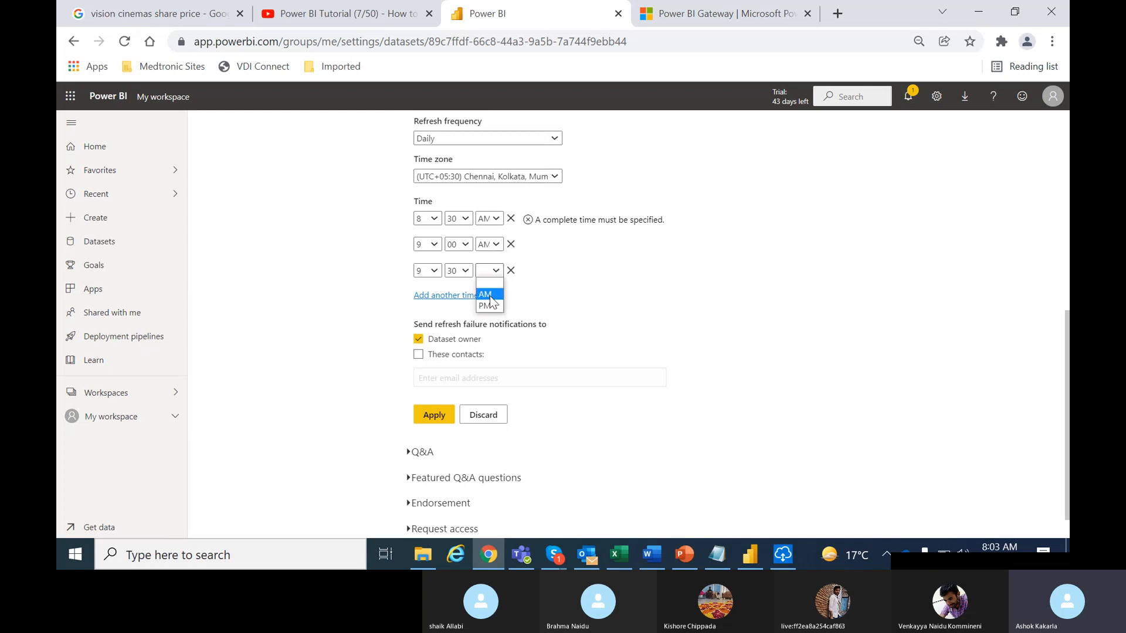
click(490, 296)
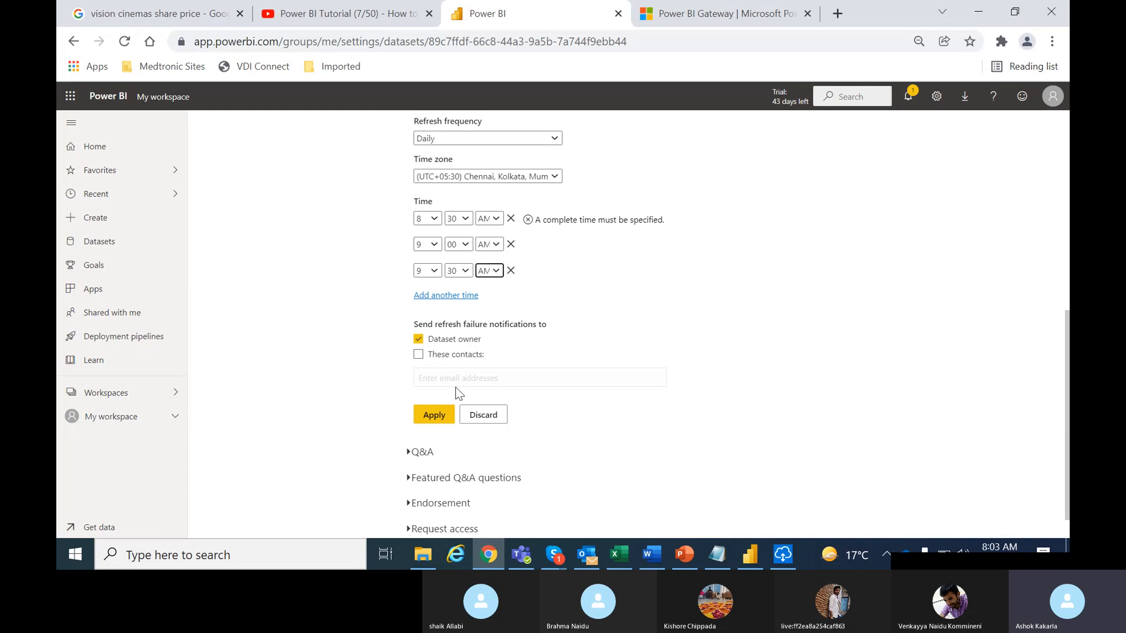
click(435, 416)
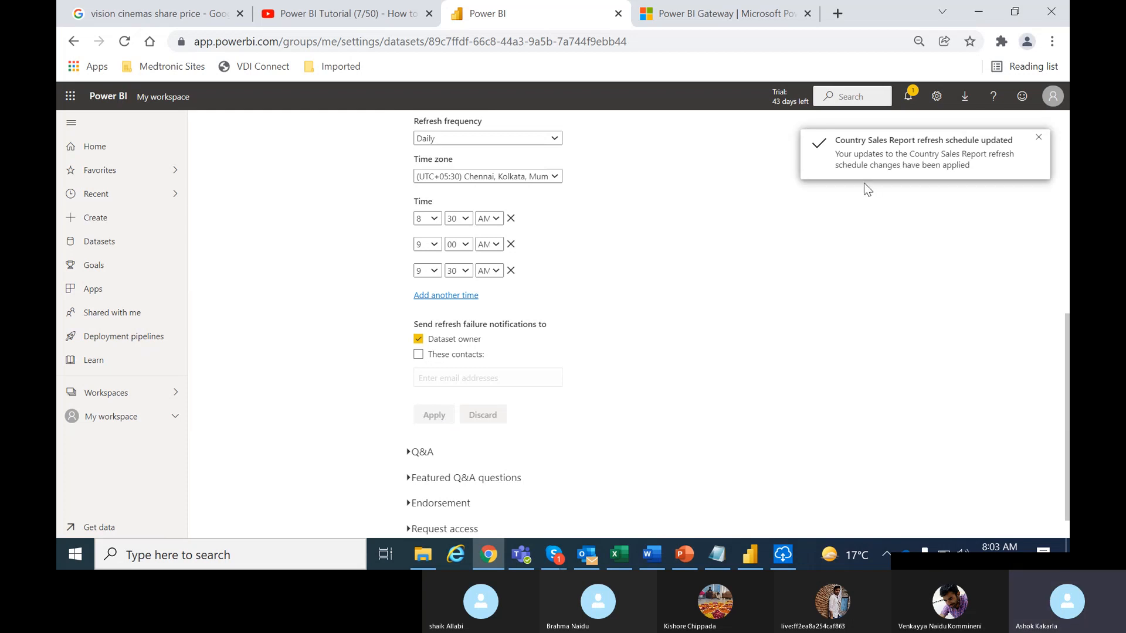
click(1037, 136)
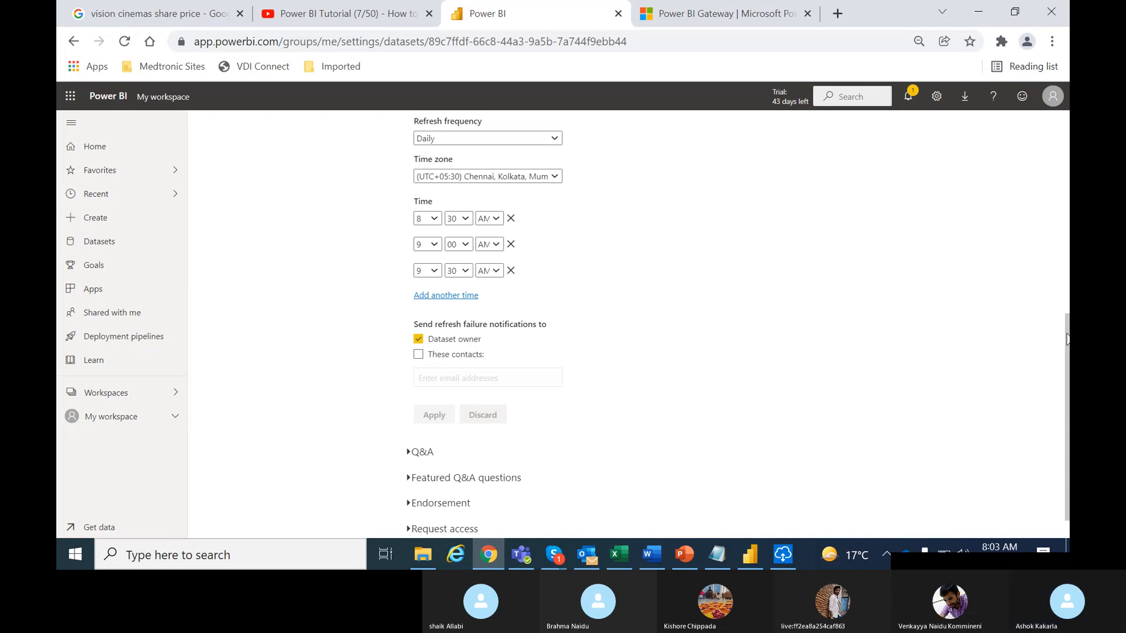
Scroll the My workspace list and open the Country Sales Report report
drag(1067, 338, 1038, 157)
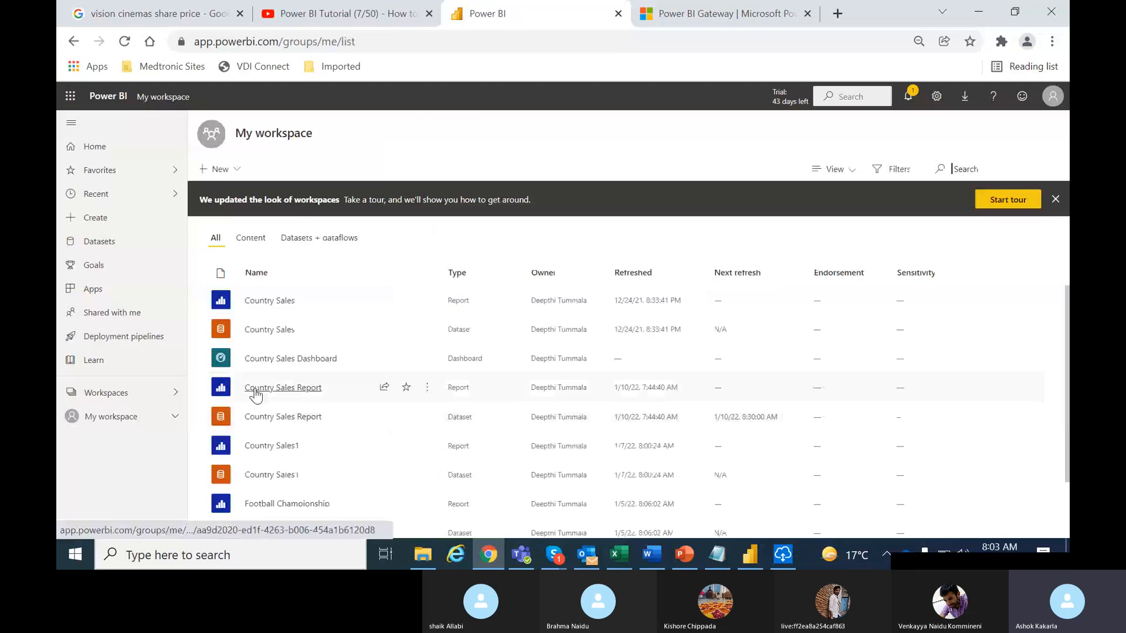
click(296, 388)
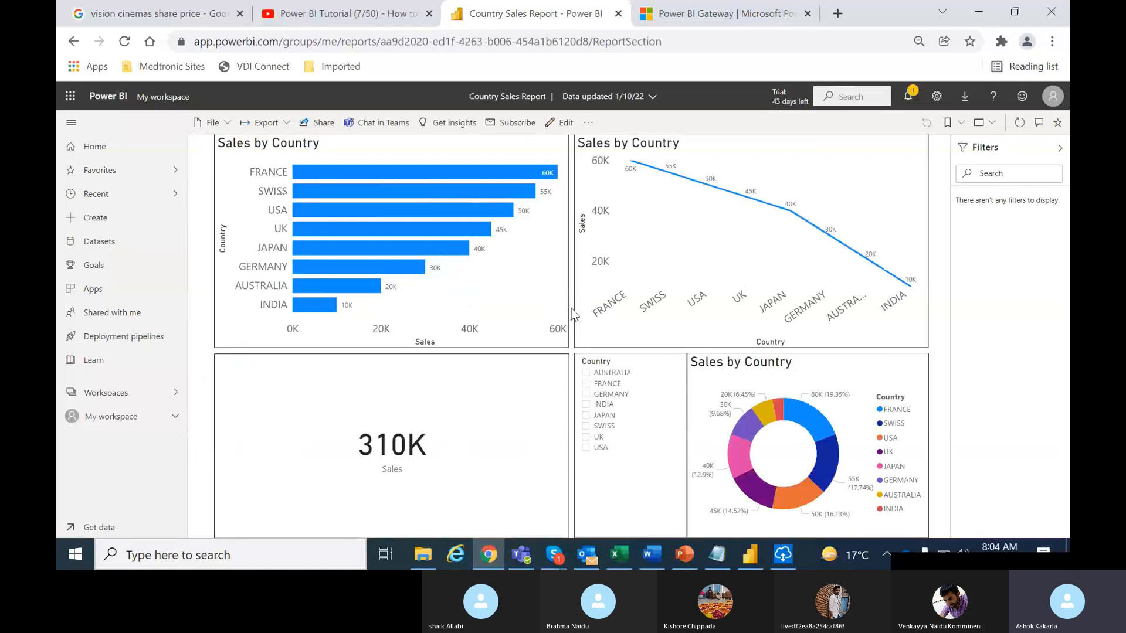
Review the Sales by Country bar chart, then drag the Skype meeting window over the report
mouse_move(469, 235)
mouse_move(389, 183)
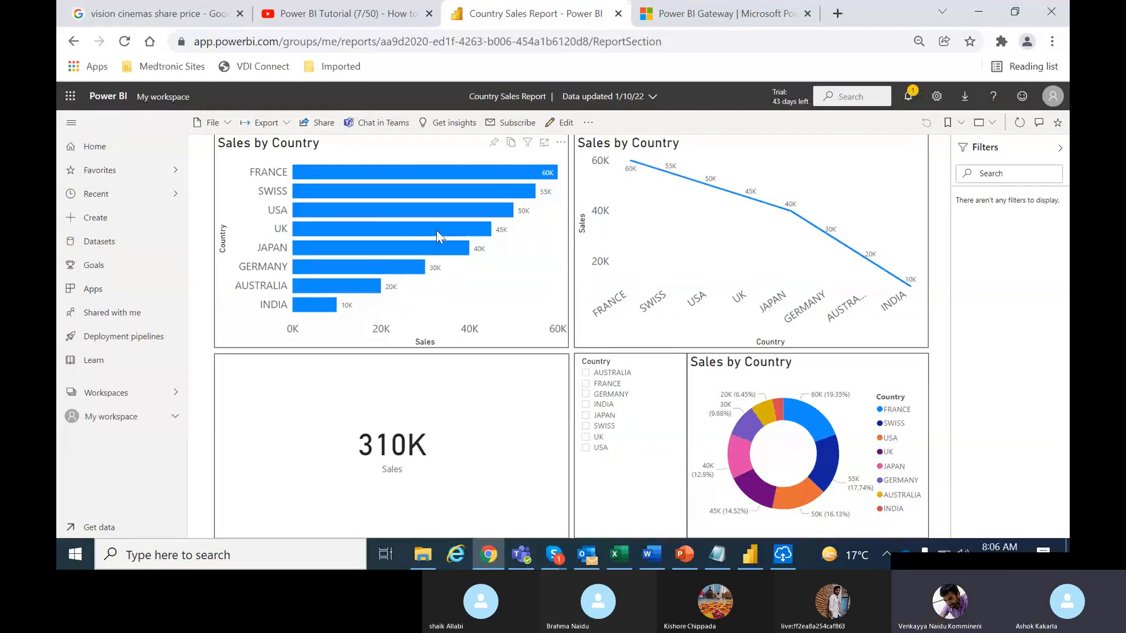
mouse_move(439, 233)
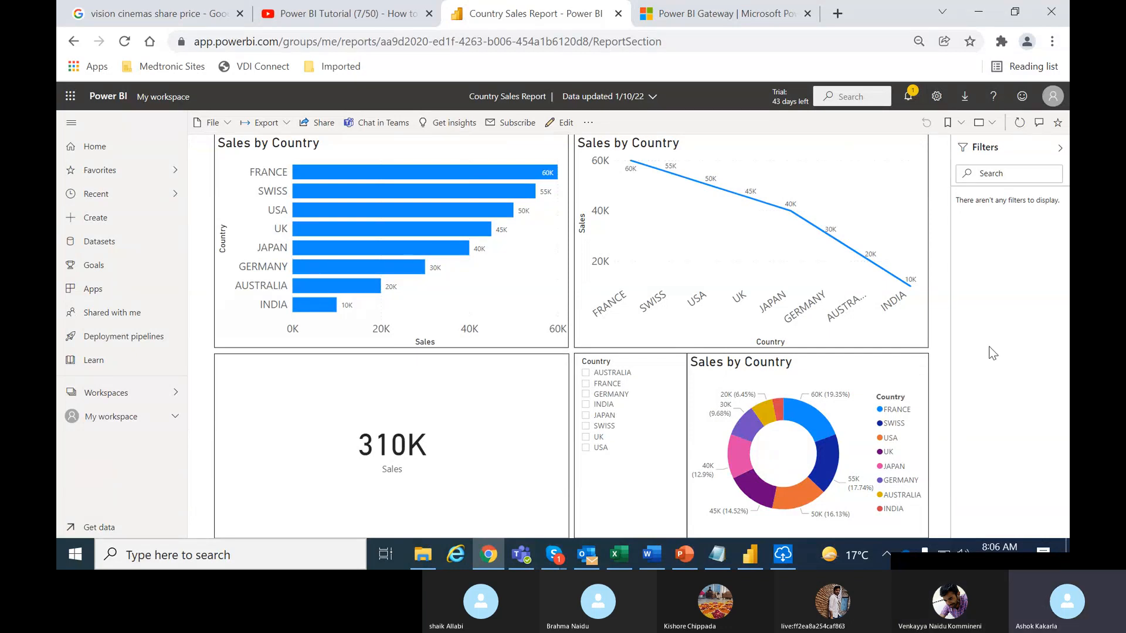
click(925, 565)
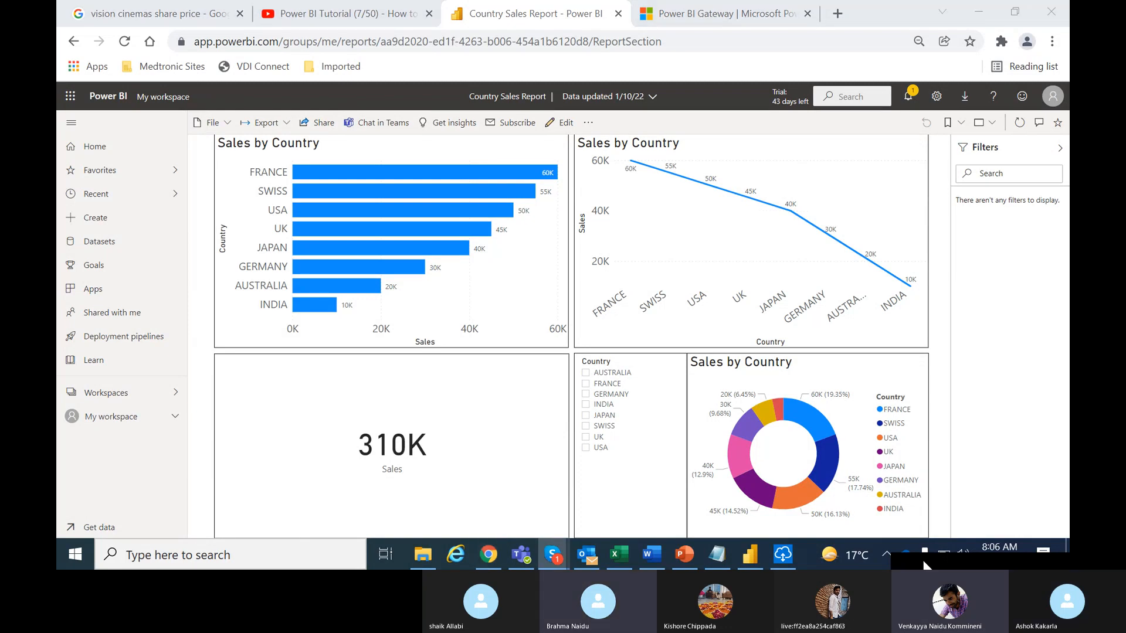
drag(923, 560, 641, 296)
mouse_move(552, 554)
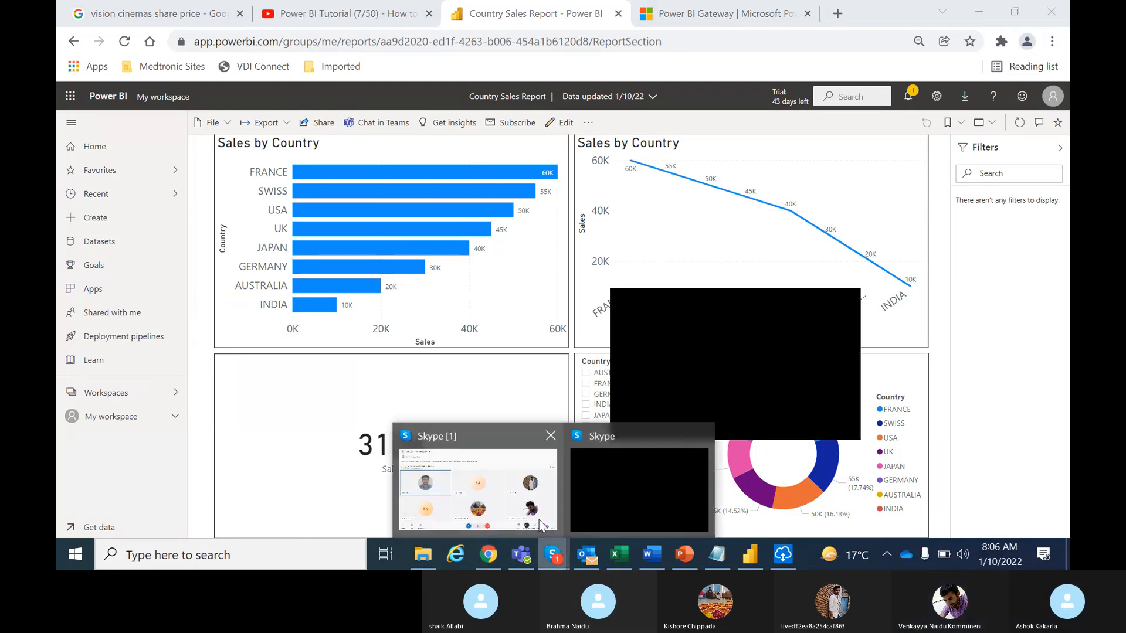